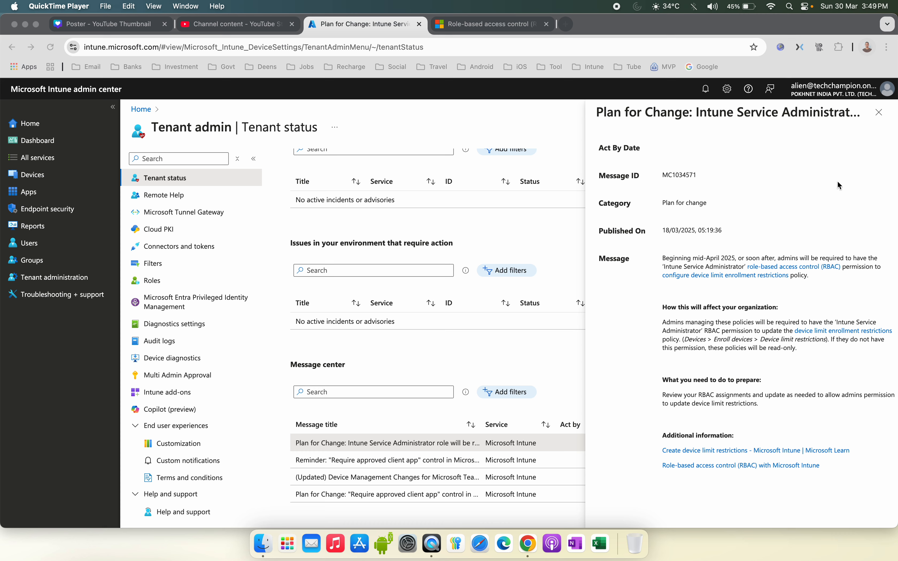
Step: Close the message details pane and open the Service health and message center section of Tenant status
{"action": "left_click", "coordinate": [875, 124]}
{"action": "left_click", "coordinate": [880, 112]}
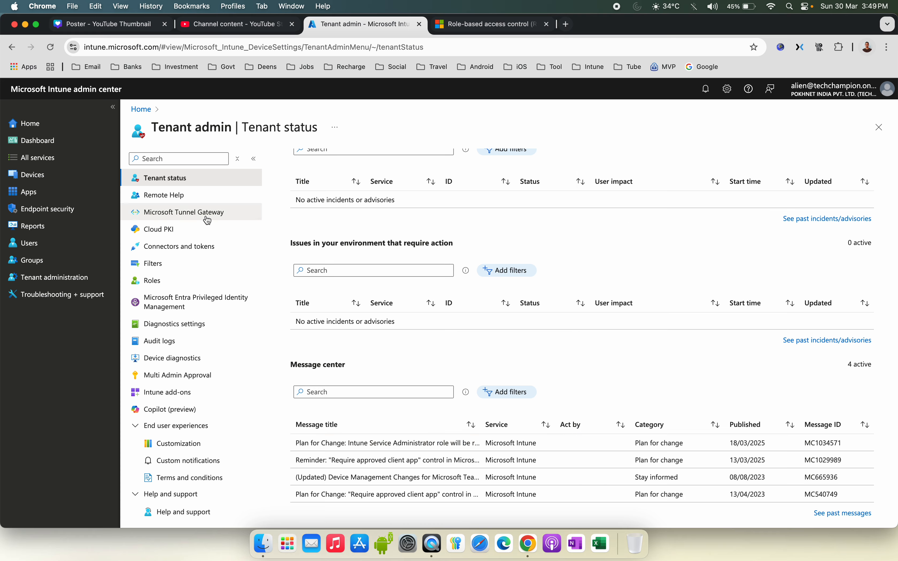
{"action": "left_click", "coordinate": [84, 275]}
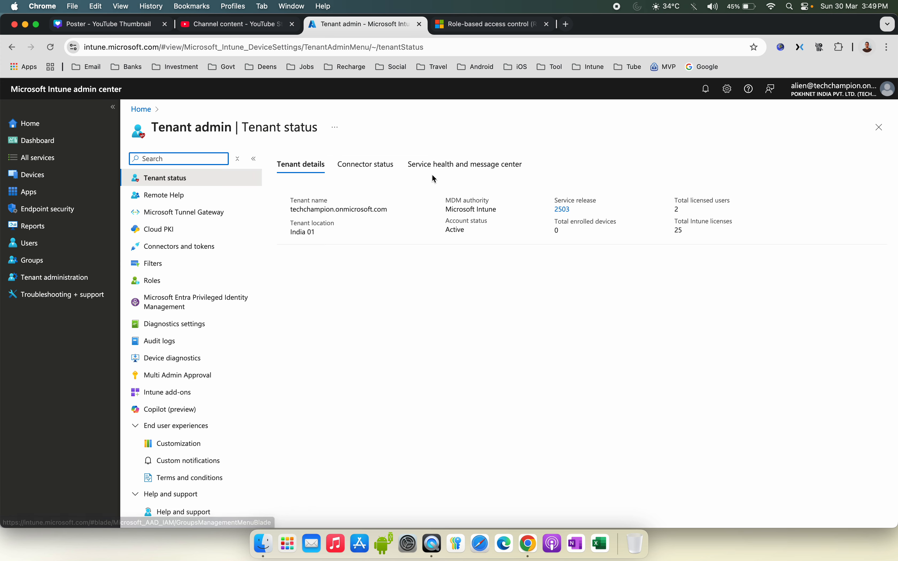
{"action": "left_click", "coordinate": [427, 165]}
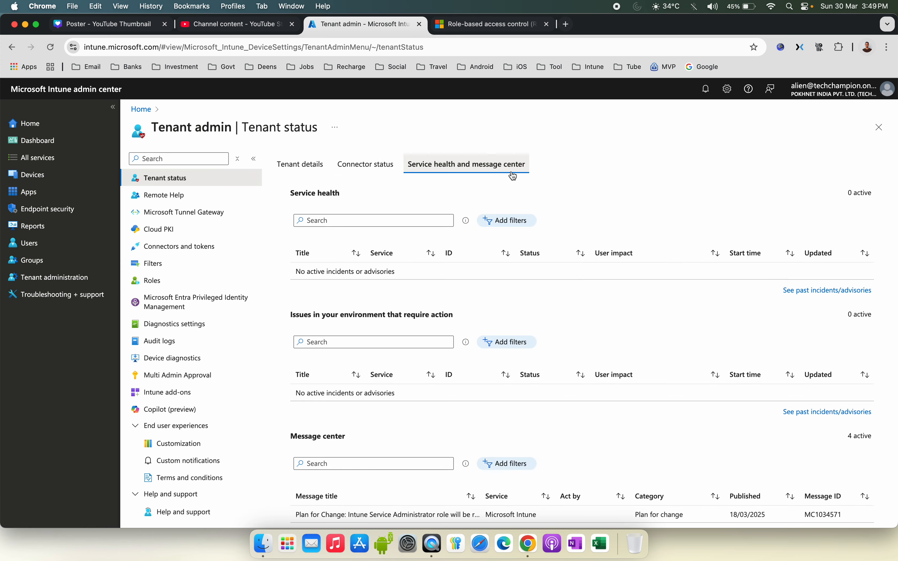
{"action": "scroll", "coordinate": [646, 209], "scroll_direction": "down", "scroll_amount": 3}
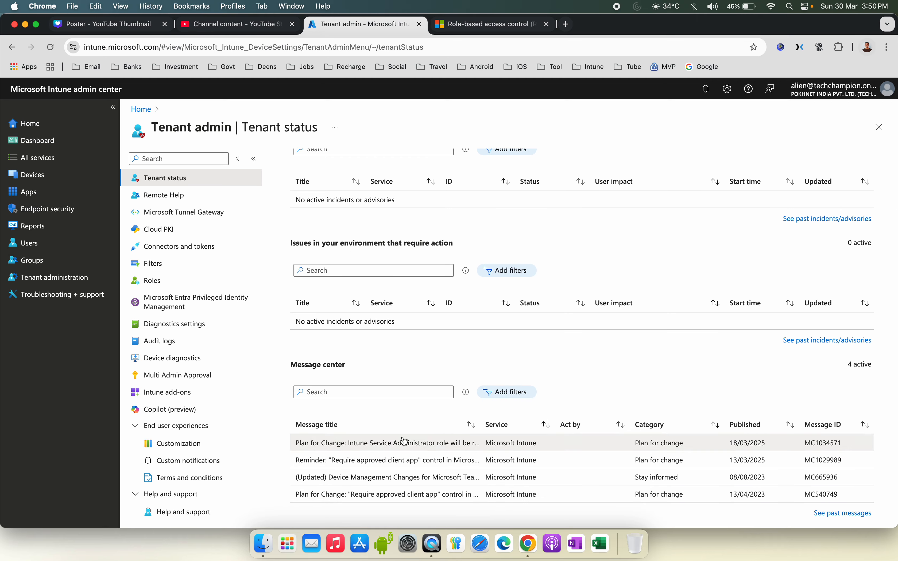
Step: Widen the Message title column and open the Intune Service Administrator plan-for-change message
{"action": "left_click_drag", "start_coordinate": [481, 425], "coordinate": [518, 425]}
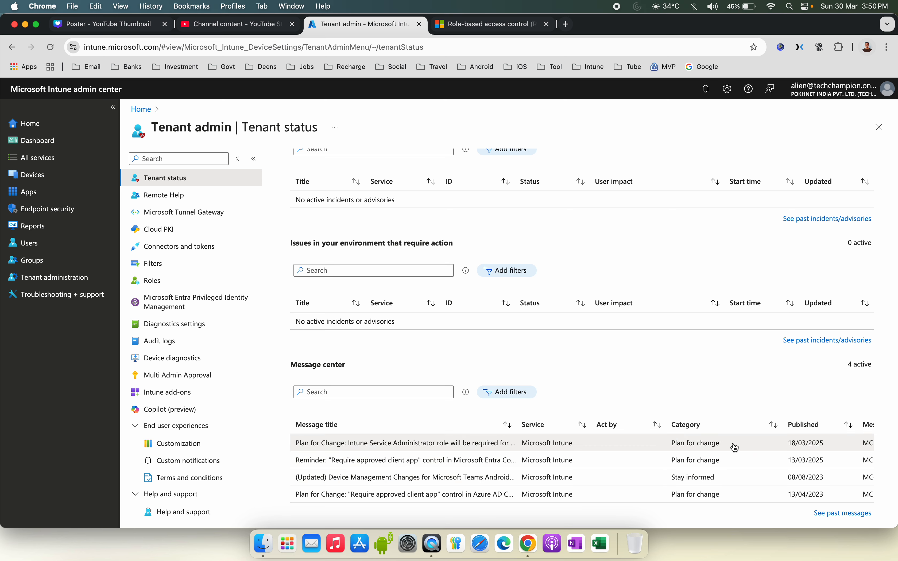
{"action": "left_click_drag", "start_coordinate": [593, 423], "coordinate": [573, 423]}
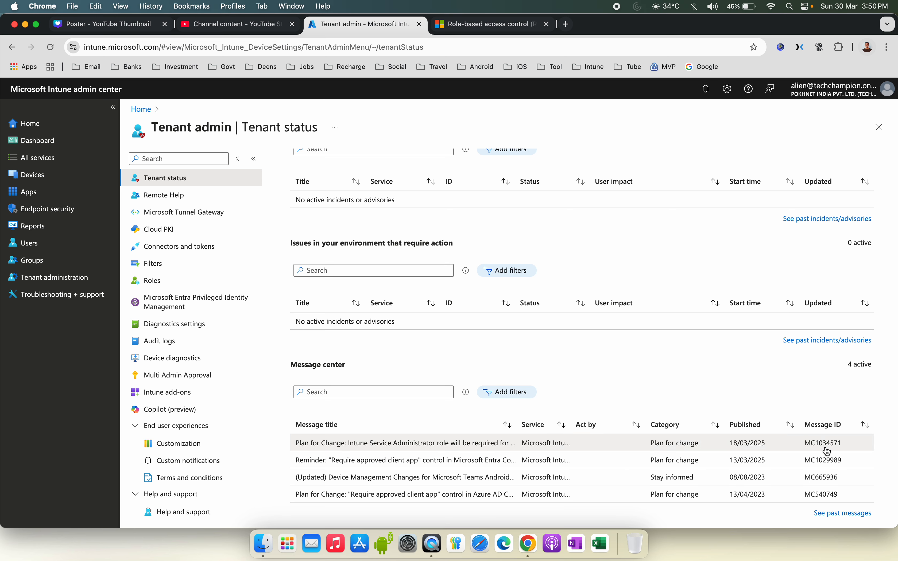
{"action": "left_click", "coordinate": [465, 446]}
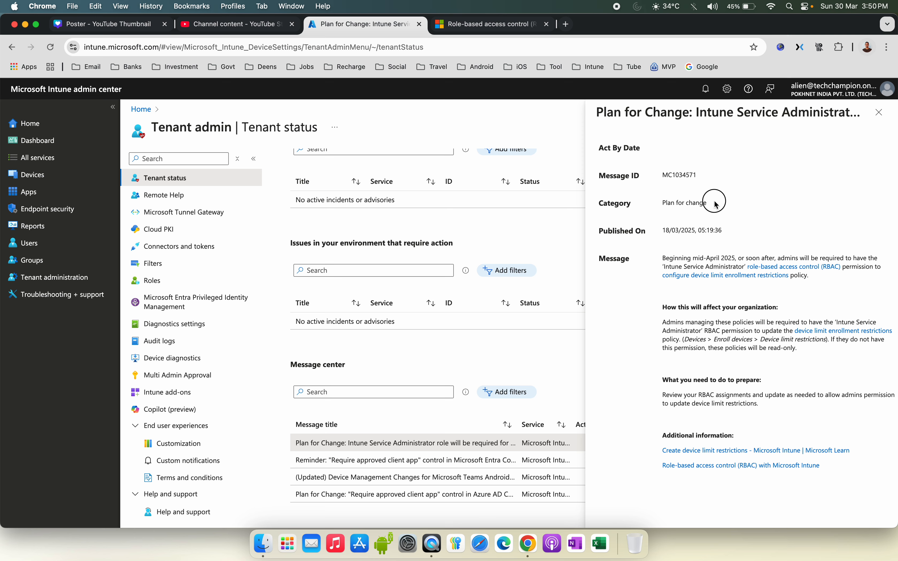
Step: Read the message's category and description about the Intune Service Administrator RBAC requirement, then close the message pane
{"action": "left_click_drag", "start_coordinate": [716, 204], "coordinate": [662, 205]}
{"action": "left_click", "coordinate": [726, 208]}
{"action": "left_click_drag", "start_coordinate": [724, 207], "coordinate": [656, 207]}
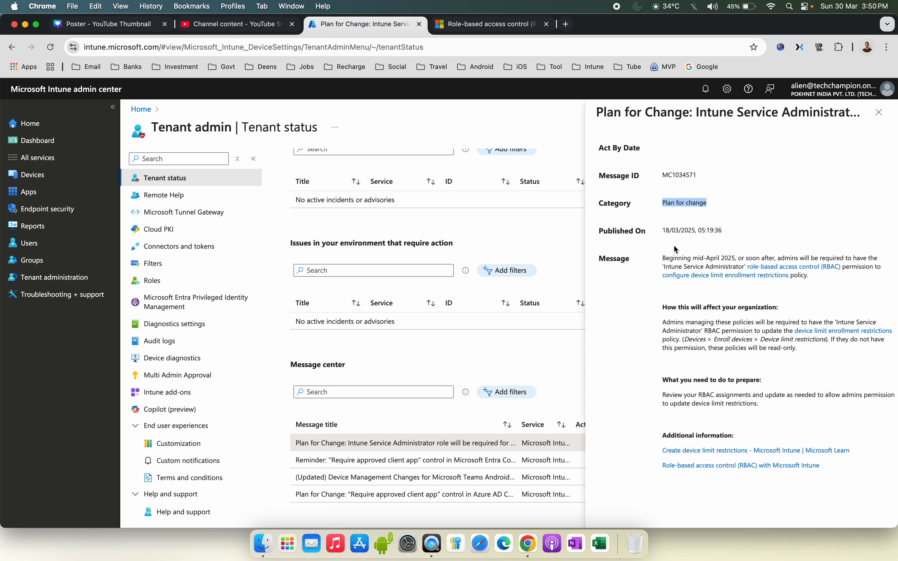
{"action": "key", "text": "super+equal"}
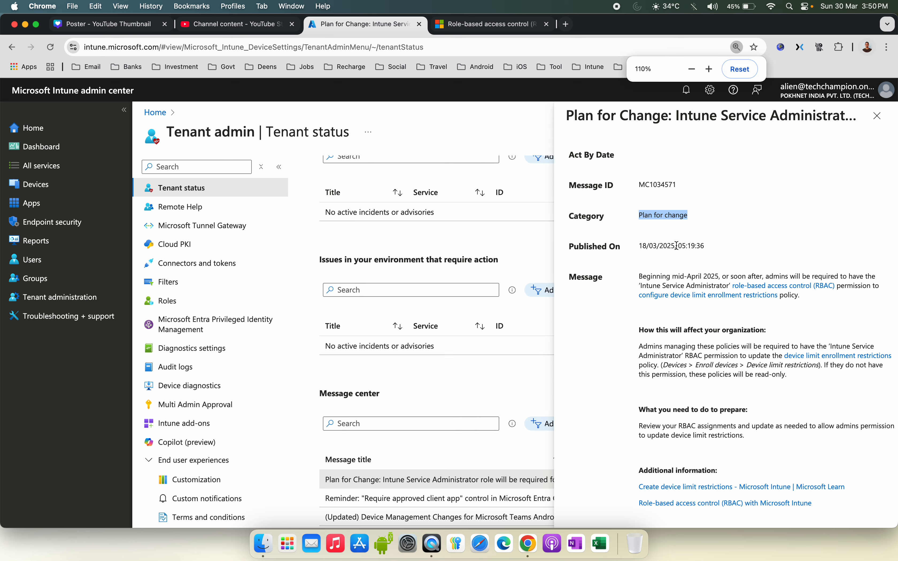
{"action": "left_click", "coordinate": [699, 266]}
{"action": "left_click_drag", "start_coordinate": [640, 277], "coordinate": [721, 278]}
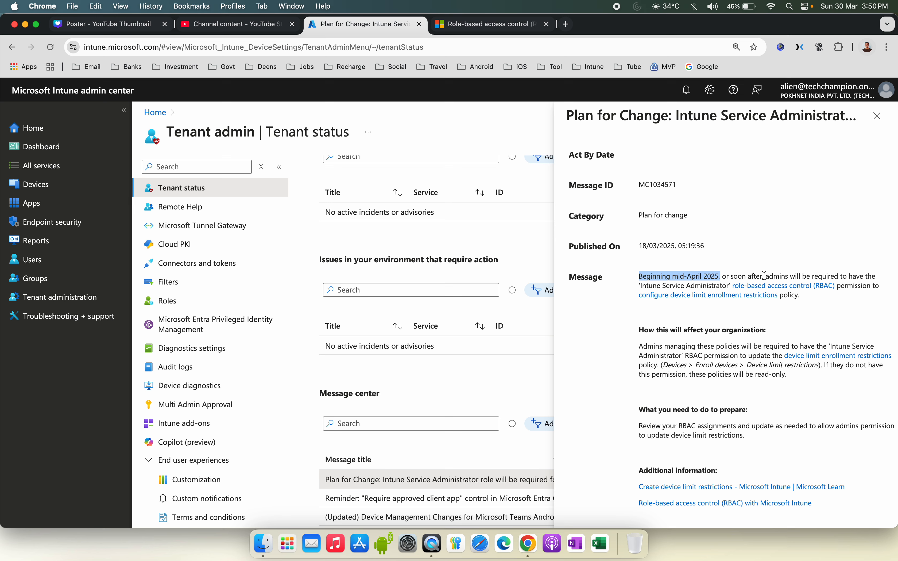
{"action": "left_click_drag", "start_coordinate": [767, 276], "coordinate": [870, 271]}
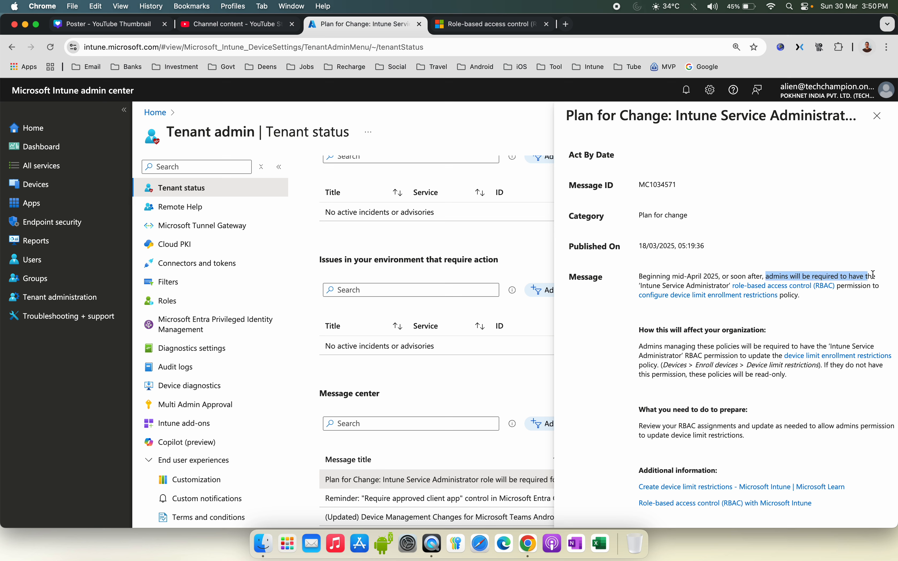
{"action": "left_click", "coordinate": [874, 269]}
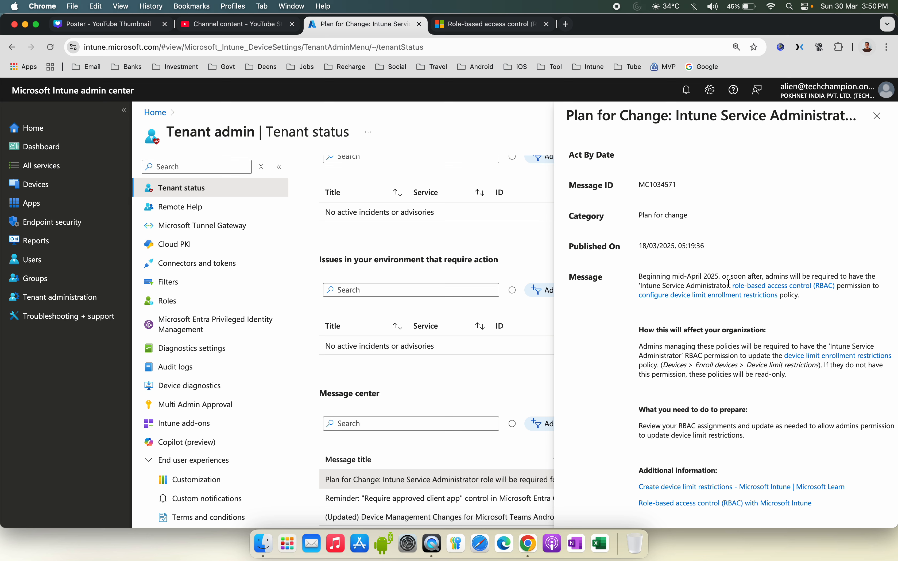
{"action": "left_click_drag", "start_coordinate": [729, 286], "coordinate": [654, 285]}
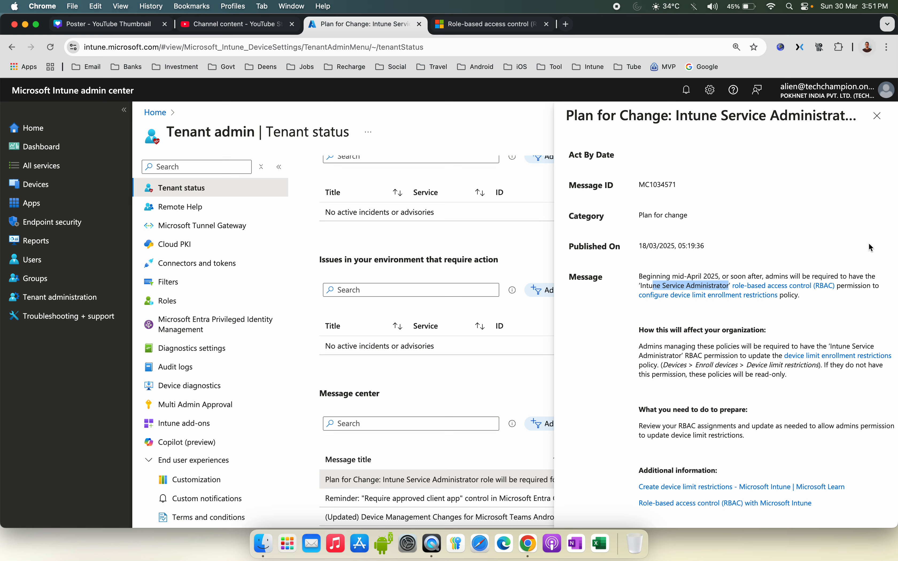
{"action": "left_click", "coordinate": [869, 244]}
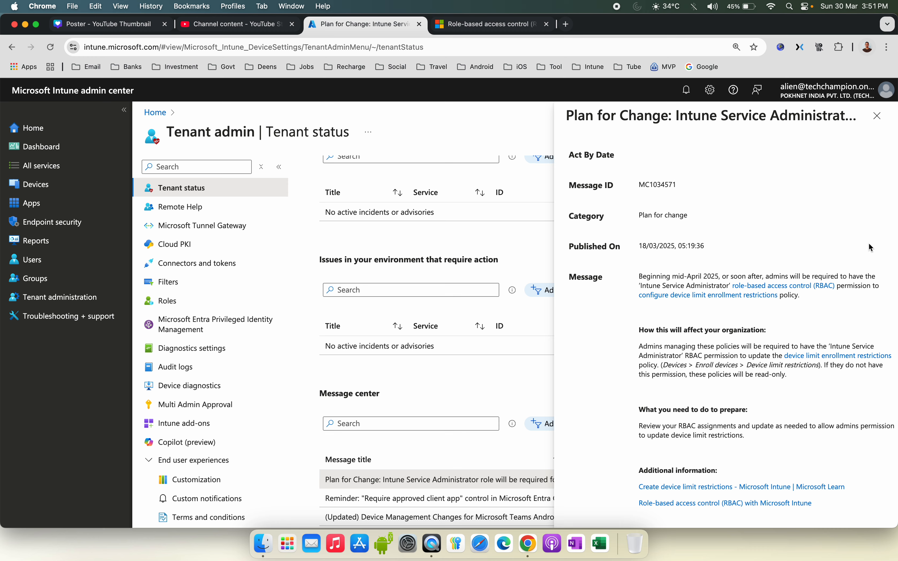
{"action": "left_click", "coordinate": [877, 117]}
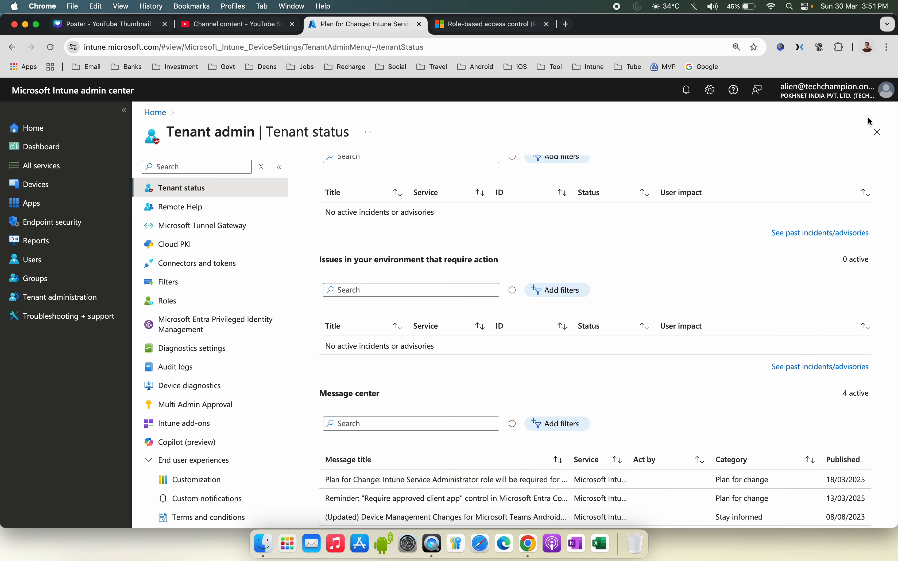
Step: Switch to the RBAC with Microsoft Intune documentation tab and read the requirement for creating, editing or assigning roles
{"action": "left_click", "coordinate": [498, 25]}
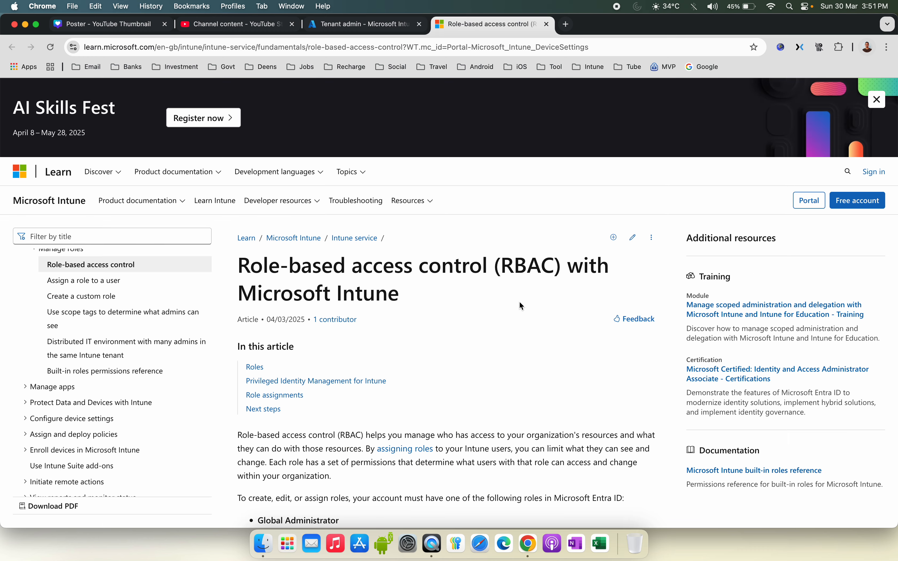
{"action": "scroll", "coordinate": [522, 306], "scroll_direction": "down", "scroll_amount": 3}
{"action": "scroll", "coordinate": [520, 303], "scroll_direction": "down", "scroll_amount": 3}
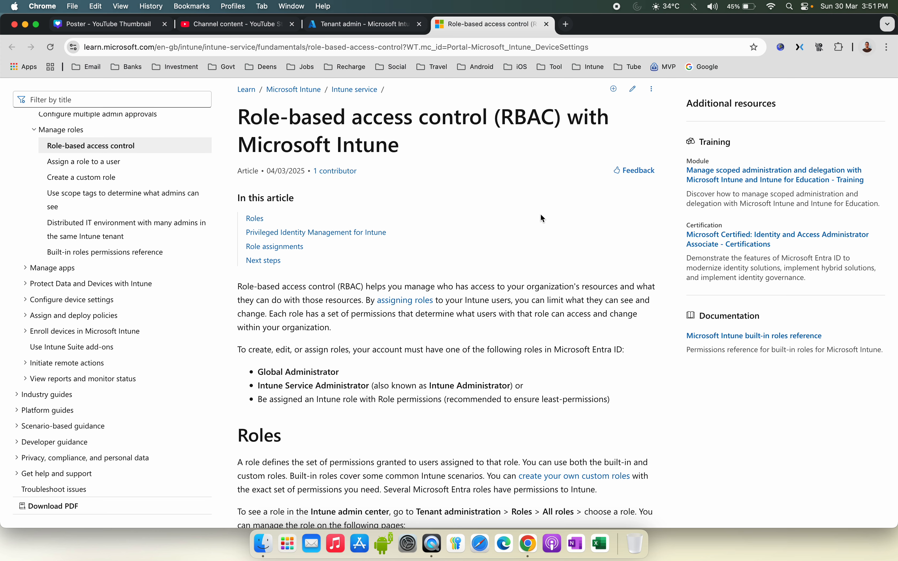
{"action": "scroll", "coordinate": [541, 215], "scroll_direction": "down", "scroll_amount": 4}
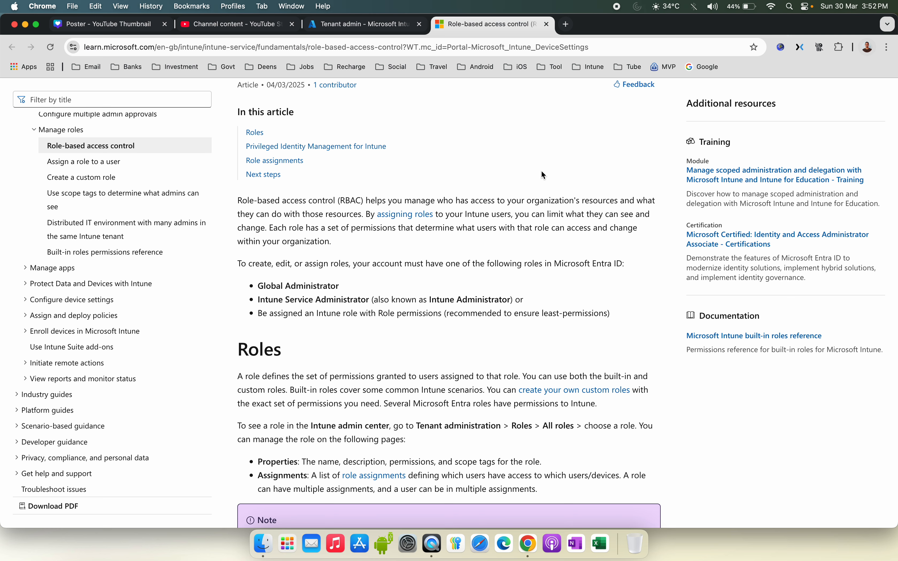
{"action": "left_click_drag", "start_coordinate": [252, 265], "coordinate": [373, 265]}
{"action": "left_click_drag", "start_coordinate": [628, 265], "coordinate": [476, 261]}
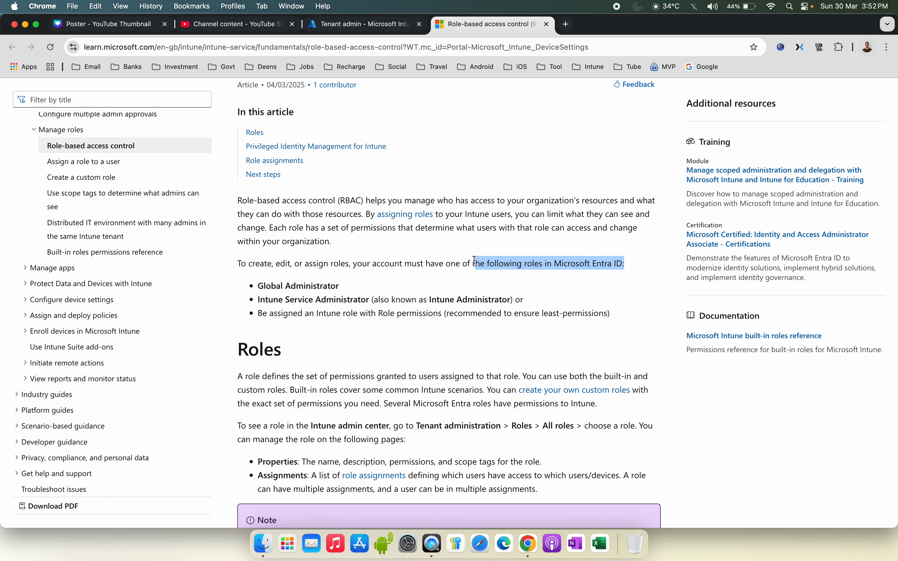
Step: Examine the list of Microsoft Entra roles allowed to create, edit or assign Intune roles
{"action": "left_click_drag", "start_coordinate": [260, 285], "coordinate": [381, 287]}
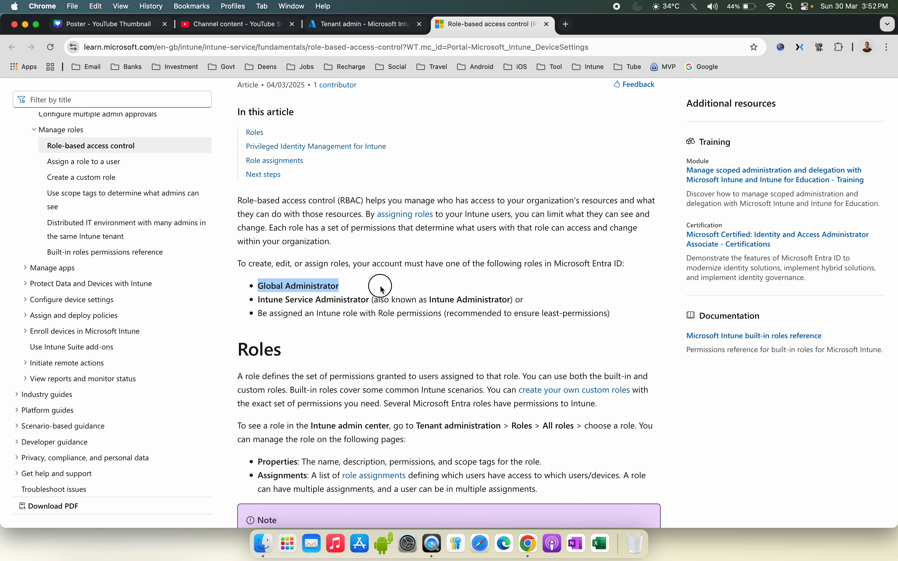
{"action": "left_click_drag", "start_coordinate": [638, 265], "coordinate": [549, 264]}
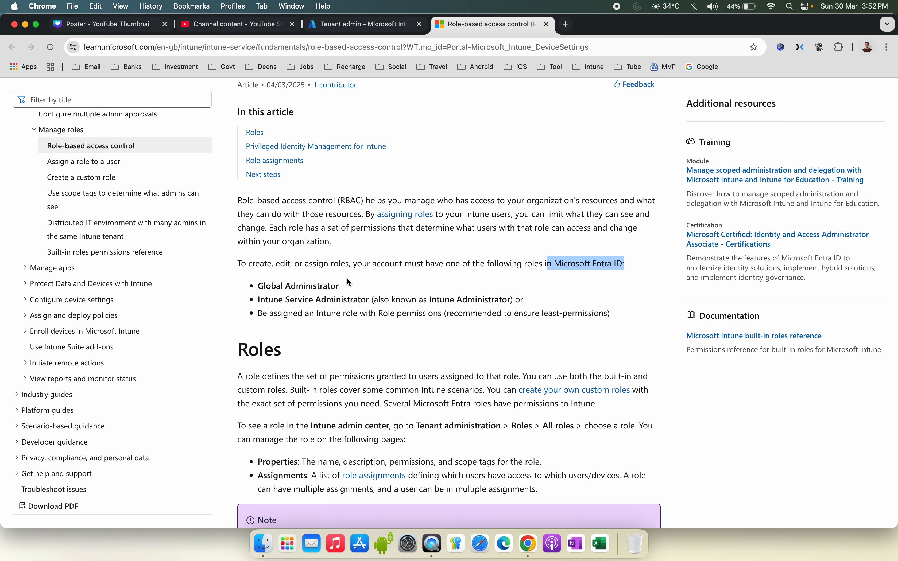
{"action": "left_click_drag", "start_coordinate": [266, 286], "coordinate": [348, 287]}
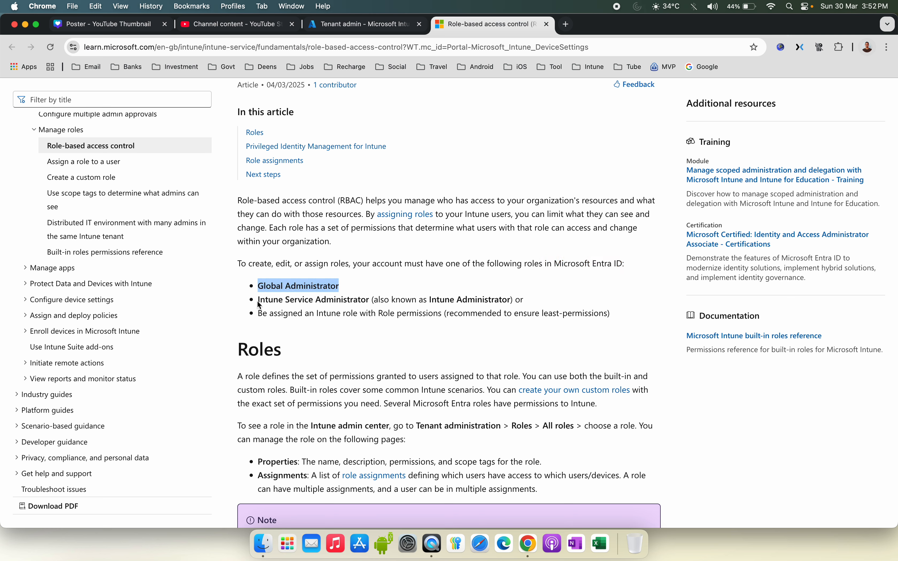
{"action": "left_click_drag", "start_coordinate": [260, 300], "coordinate": [408, 313]}
{"action": "left_click_drag", "start_coordinate": [520, 301], "coordinate": [451, 300]}
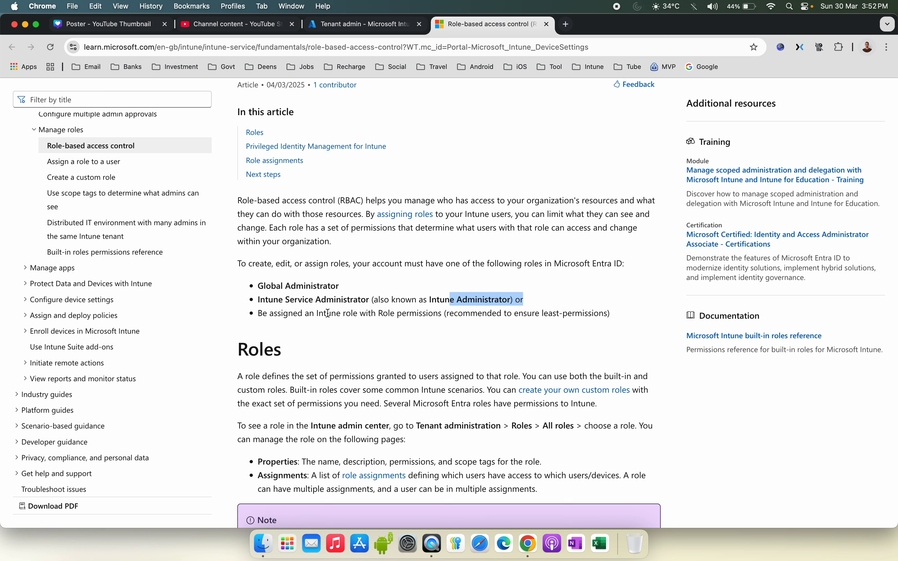
{"action": "left_click_drag", "start_coordinate": [328, 314], "coordinate": [453, 314]}
{"action": "left_click", "coordinate": [487, 339]}
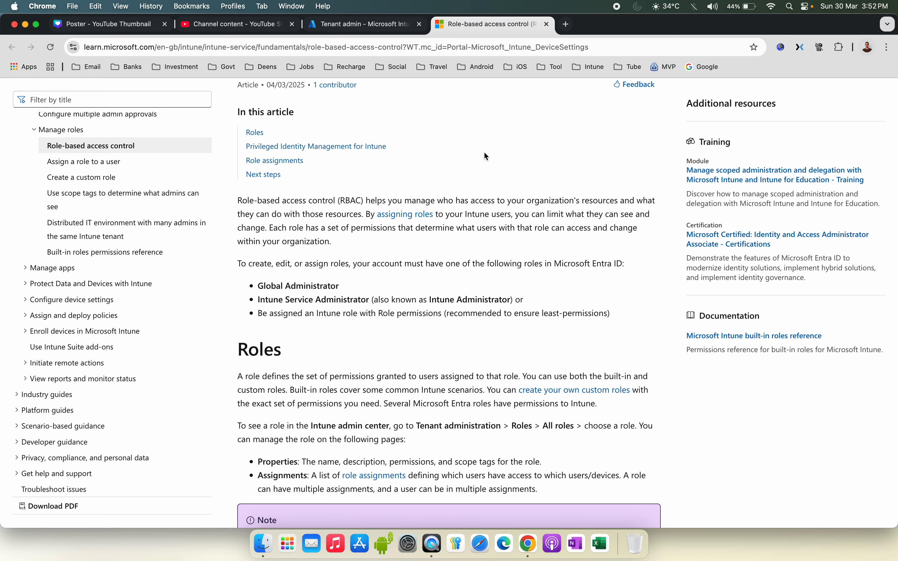
Step: Return to the Intune admin center and open the Roles page under Tenant administration
{"action": "left_click", "coordinate": [383, 24]}
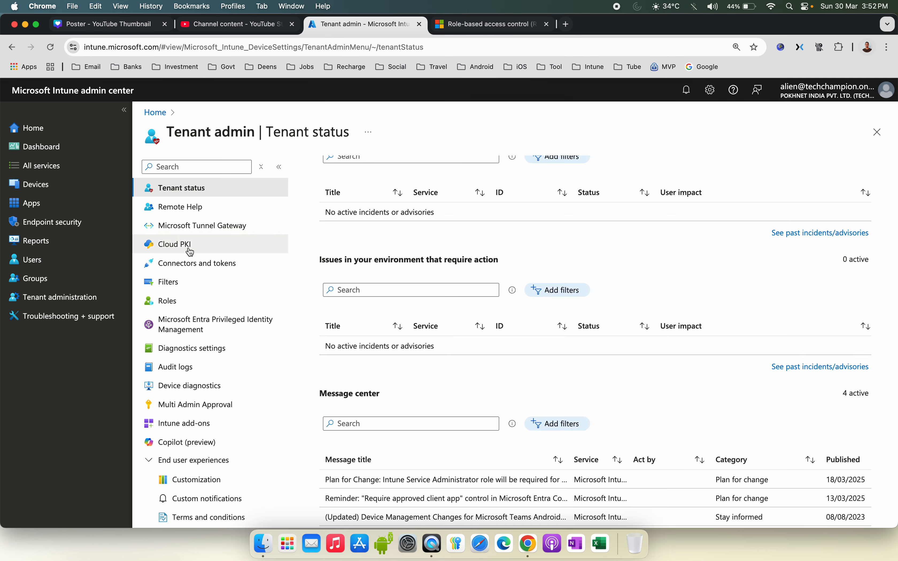
{"action": "left_click", "coordinate": [65, 299]}
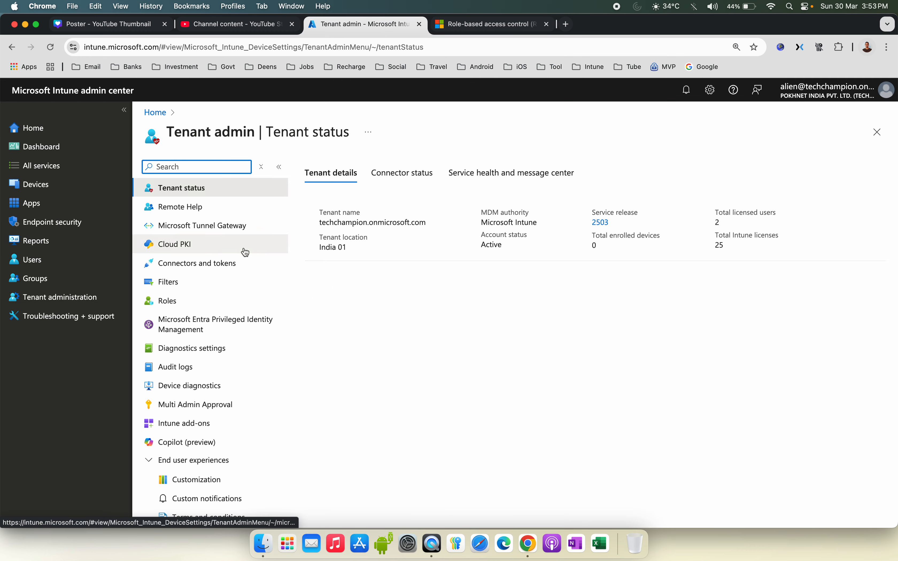
{"action": "left_click", "coordinate": [187, 301]}
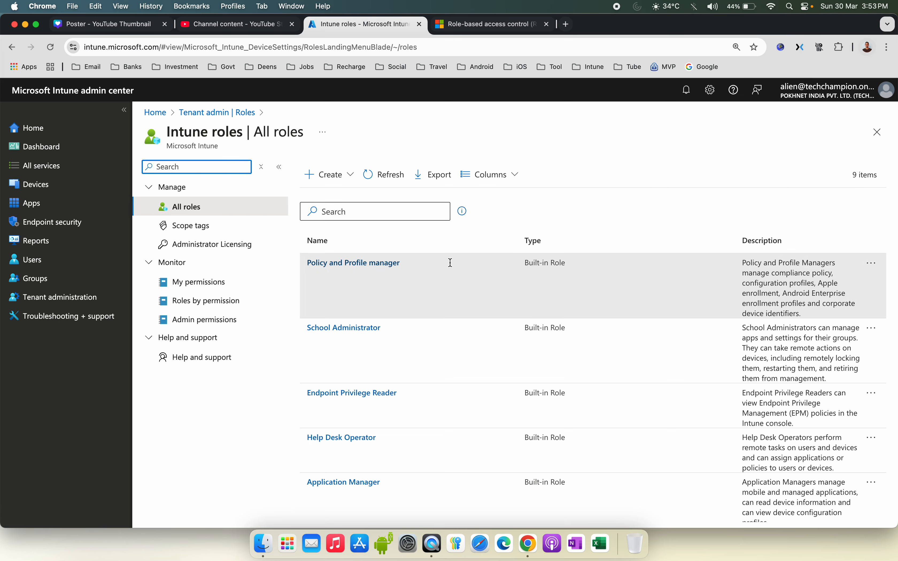
{"action": "left_click_drag", "start_coordinate": [517, 262], "coordinate": [587, 259]}
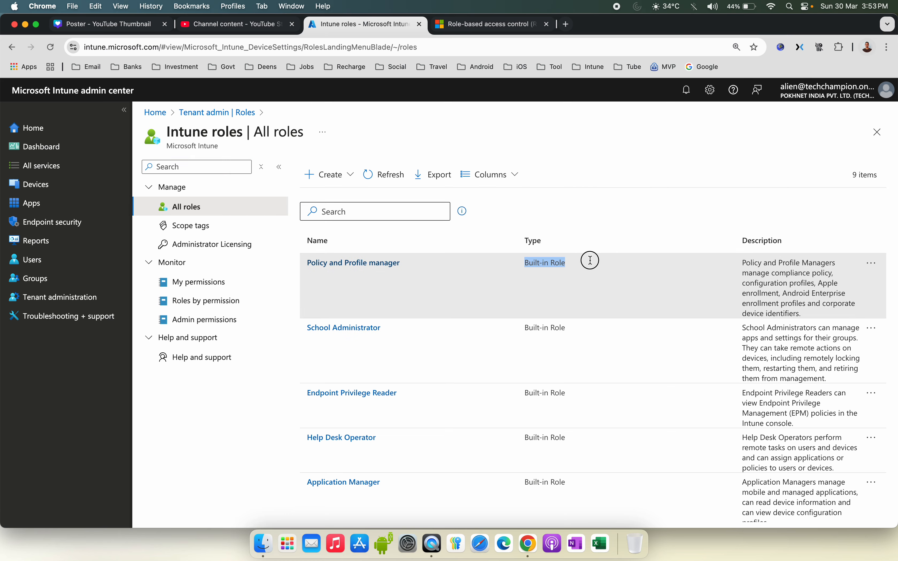
Step: Browse through the list of built-in Intune roles and their descriptions
{"action": "scroll", "coordinate": [593, 318], "scroll_direction": "down", "scroll_amount": 2}
{"action": "scroll", "coordinate": [593, 317], "scroll_direction": "down", "scroll_amount": 1}
{"action": "scroll", "coordinate": [538, 323], "scroll_direction": "up", "scroll_amount": 3}
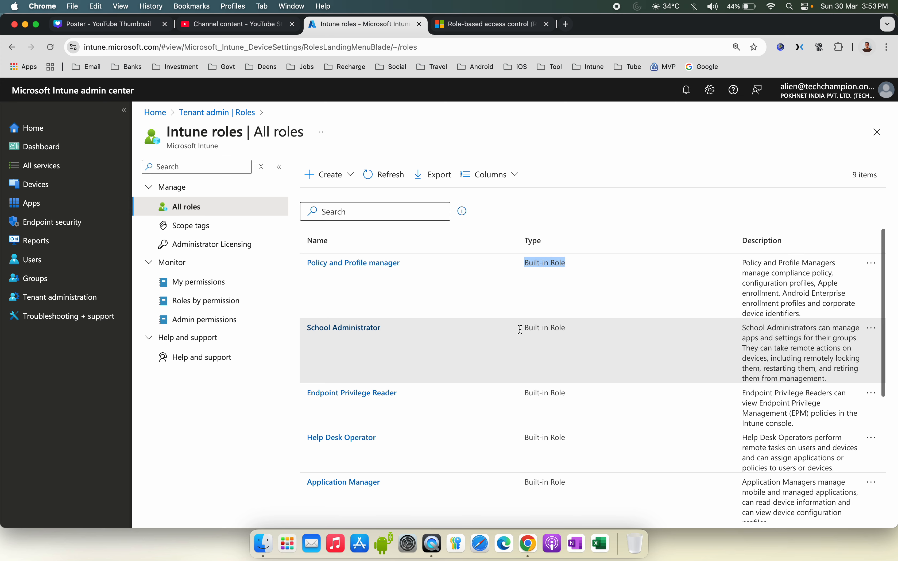
{"action": "scroll", "coordinate": [482, 336], "scroll_direction": "down", "scroll_amount": 4}
{"action": "scroll", "coordinate": [444, 346], "scroll_direction": "down", "scroll_amount": 5}
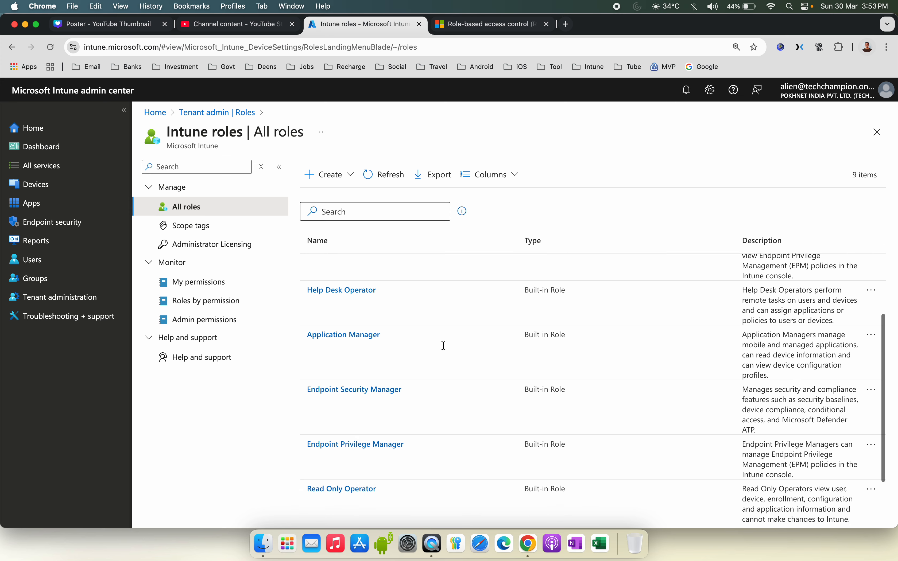
{"action": "scroll", "coordinate": [445, 346], "scroll_direction": "down", "scroll_amount": 1}
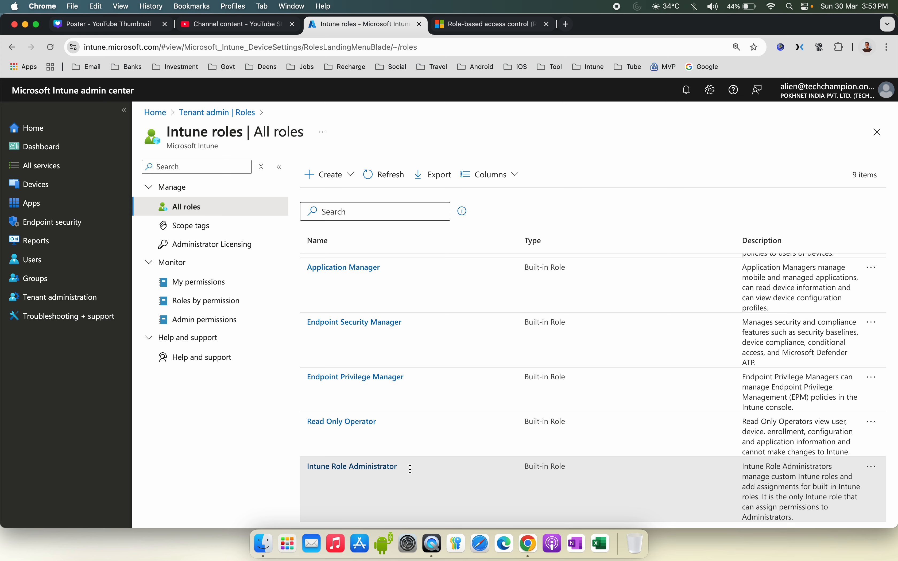
{"action": "left_click_drag", "start_coordinate": [759, 481], "coordinate": [825, 477]}
Step: View My permissions for the signed-in admin, then open the Roles by permission page
{"action": "left_click", "coordinate": [224, 284]}
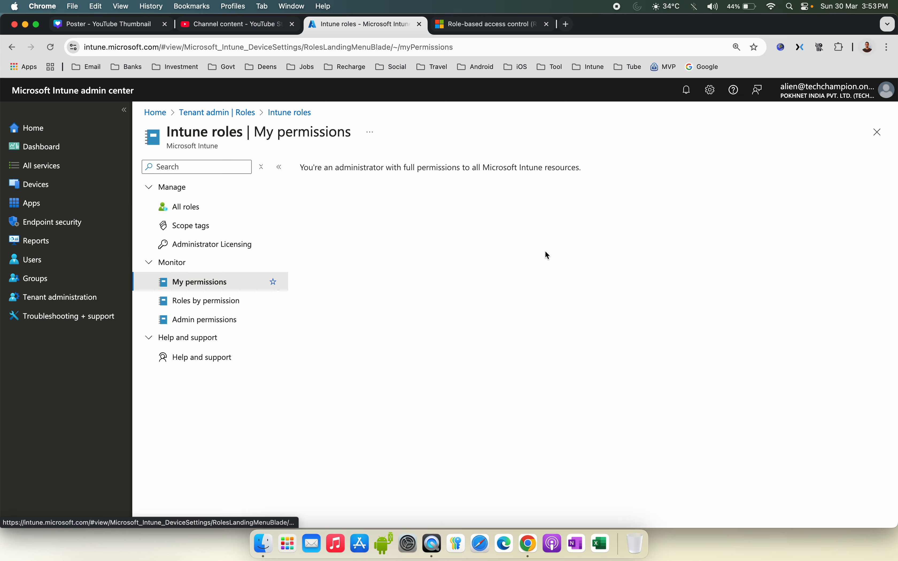
{"action": "left_click_drag", "start_coordinate": [303, 169], "coordinate": [521, 184]}
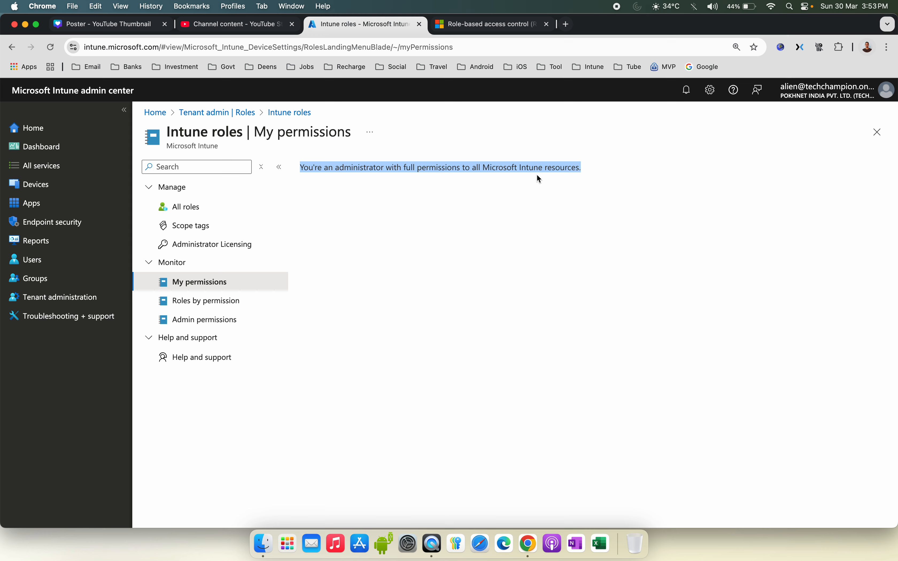
{"action": "left_click", "coordinate": [572, 180]}
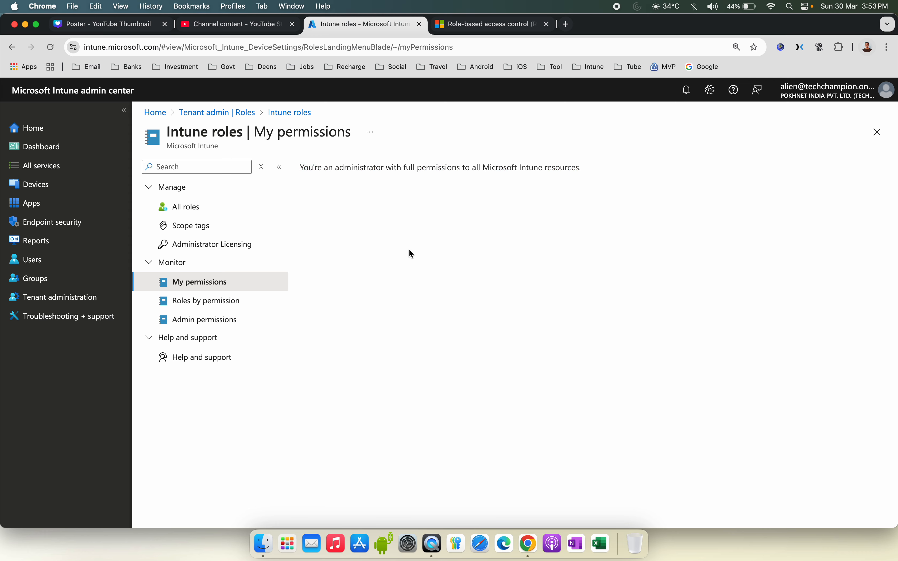
{"action": "left_click", "coordinate": [254, 303]}
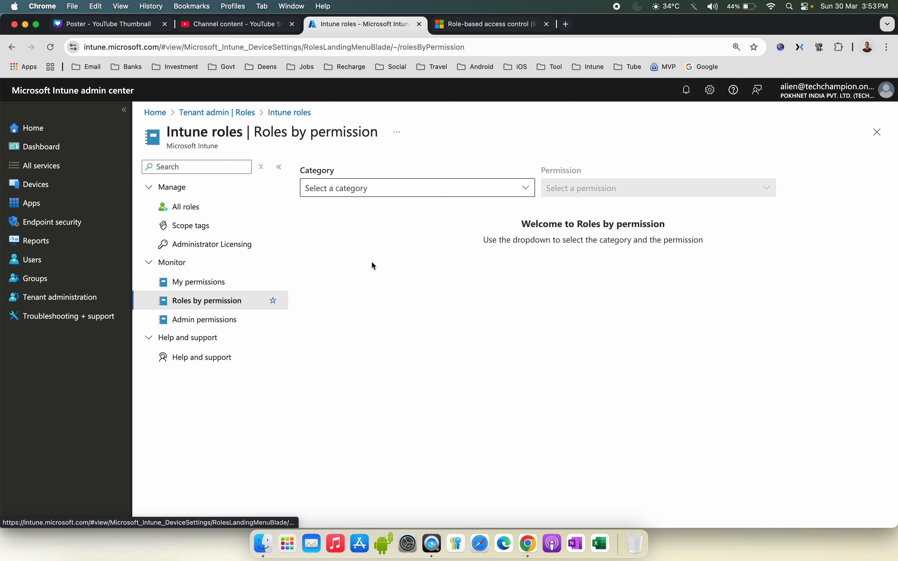
Step: Check the Roles by permission and Admin permissions pages, then return to the All roles list
{"action": "left_click", "coordinate": [382, 194]}
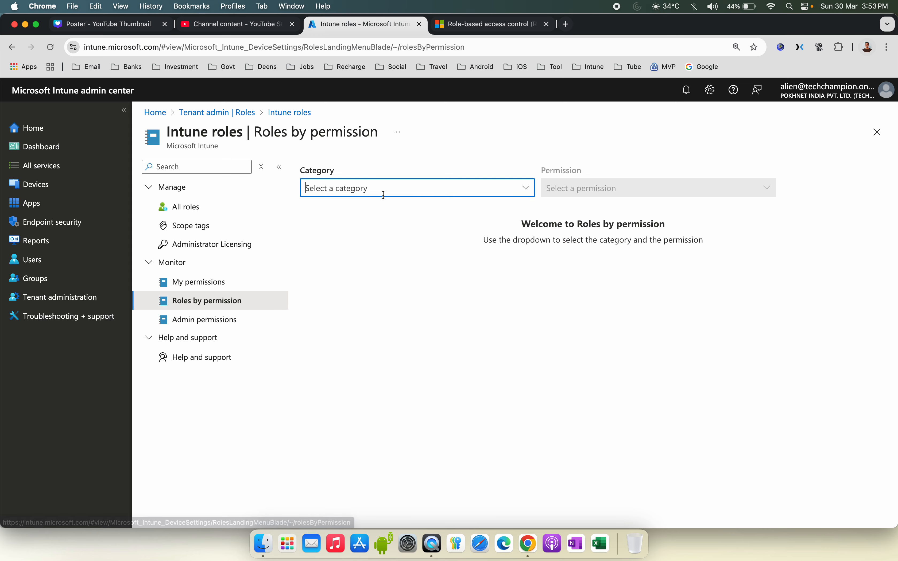
{"action": "left_click", "coordinate": [274, 315]}
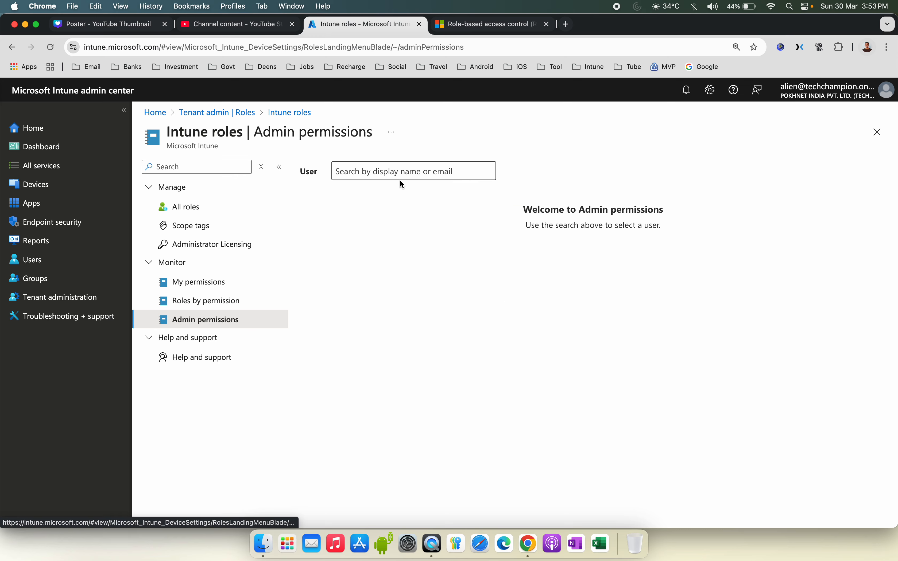
{"action": "left_click", "coordinate": [224, 206]}
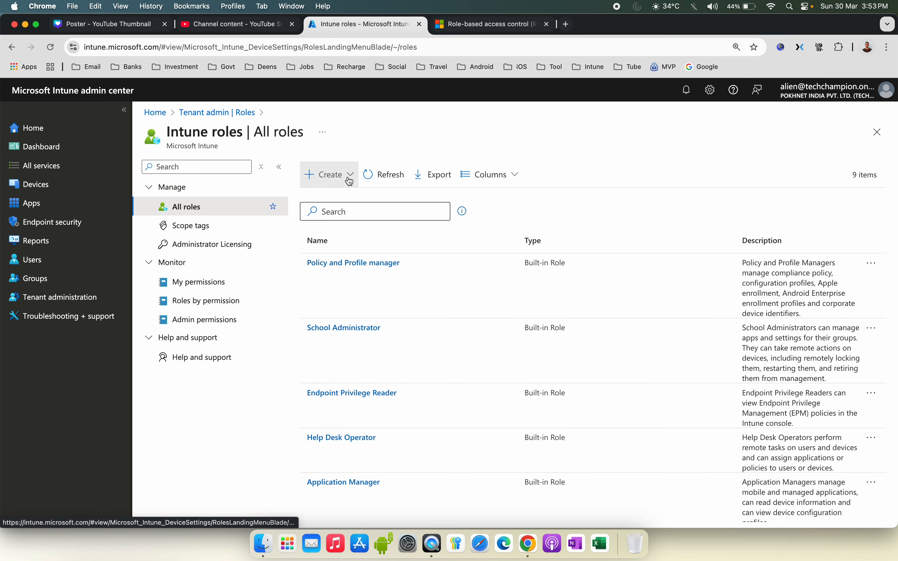
Step: Start a new Intune role named "Intune Custom roles", give it the same text as description, and continue to permissions
{"action": "left_click", "coordinate": [347, 180]}
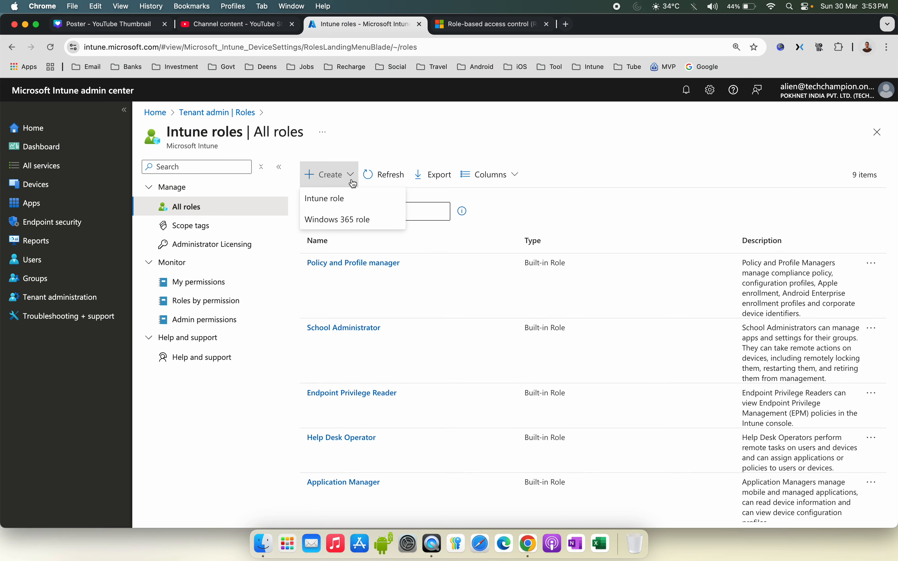
{"action": "left_click", "coordinate": [356, 199]}
{"action": "left_click", "coordinate": [341, 201]}
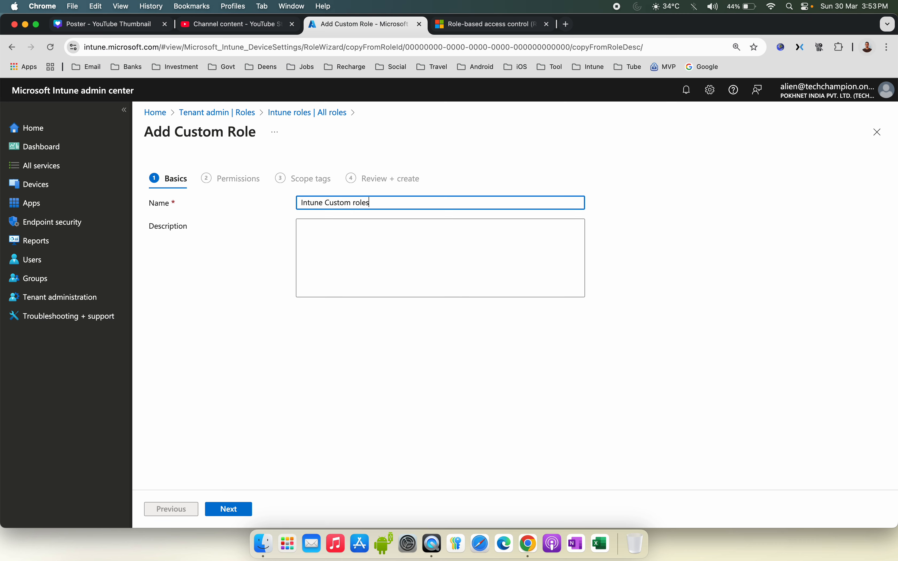
{"action": "left_click", "coordinate": [337, 256]}
{"action": "left_click_drag", "start_coordinate": [381, 211], "coordinate": [286, 201]}
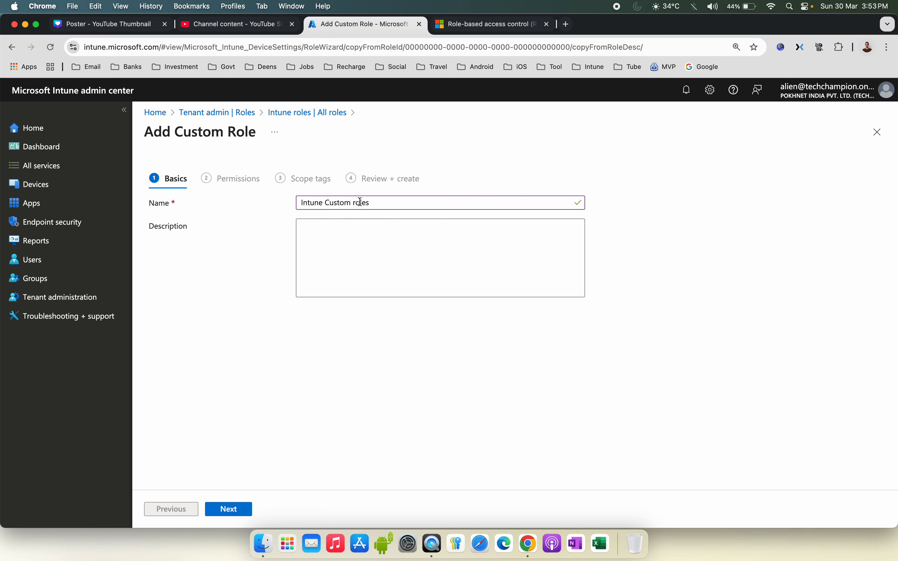
{"action": "left_click_drag", "start_coordinate": [407, 203], "coordinate": [263, 206]}
{"action": "key", "text": "super+c"}
{"action": "left_click", "coordinate": [307, 253]}
{"action": "key", "text": "super+v"}
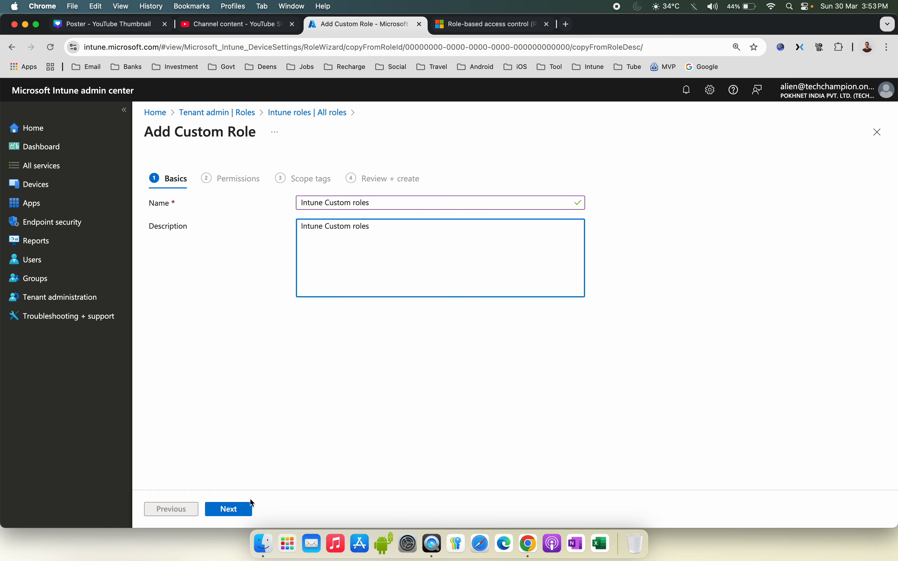
{"action": "left_click", "coordinate": [238, 509]}
Step: Browse the permission categories, expanding Customization and Device configurations to inspect their options
{"action": "scroll", "coordinate": [343, 258], "scroll_direction": "down", "scroll_amount": 8}
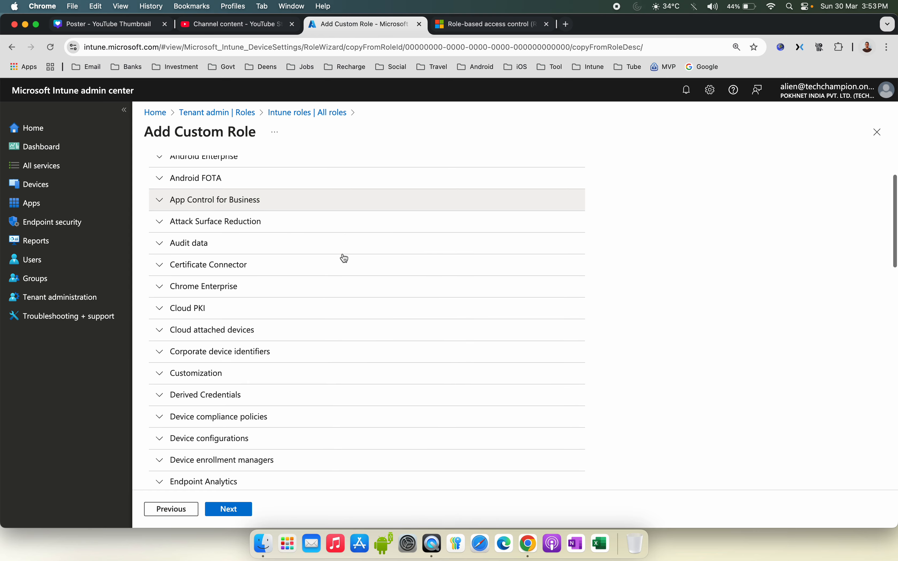
{"action": "scroll", "coordinate": [345, 258], "scroll_direction": "down", "scroll_amount": 10}
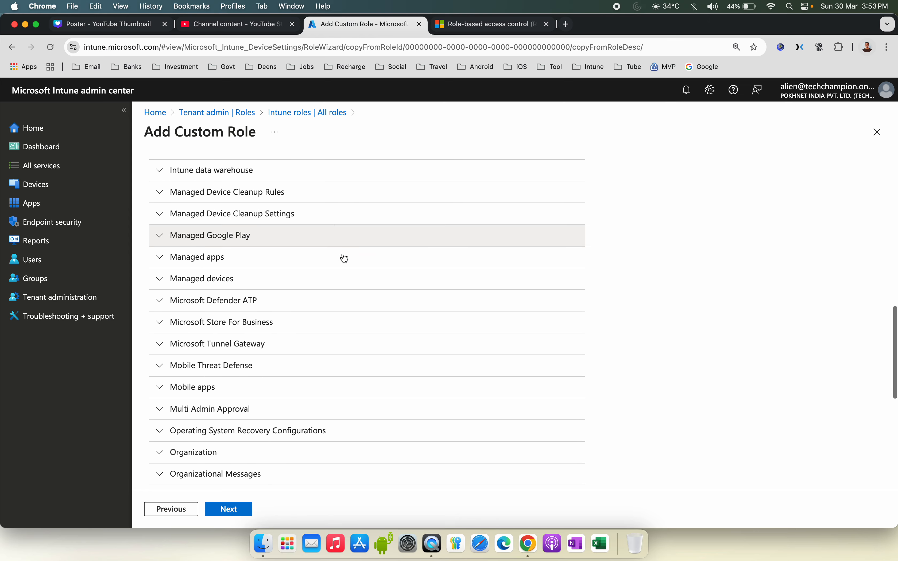
{"action": "scroll", "coordinate": [344, 258], "scroll_direction": "down", "scroll_amount": 6}
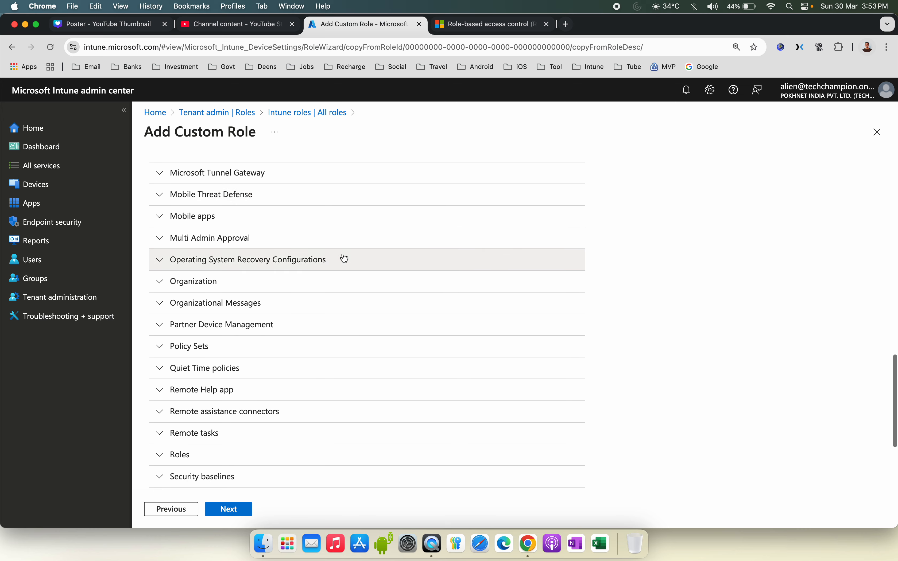
{"action": "scroll", "coordinate": [345, 258], "scroll_direction": "down", "scroll_amount": 3}
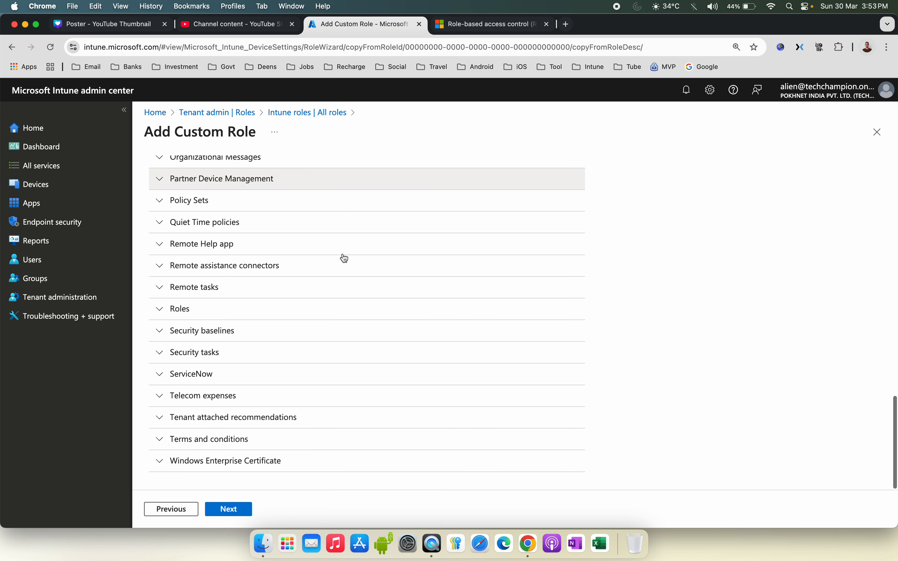
{"action": "scroll", "coordinate": [345, 258], "scroll_direction": "up", "scroll_amount": 20}
{"action": "scroll", "coordinate": [345, 258], "scroll_direction": "down", "scroll_amount": 5}
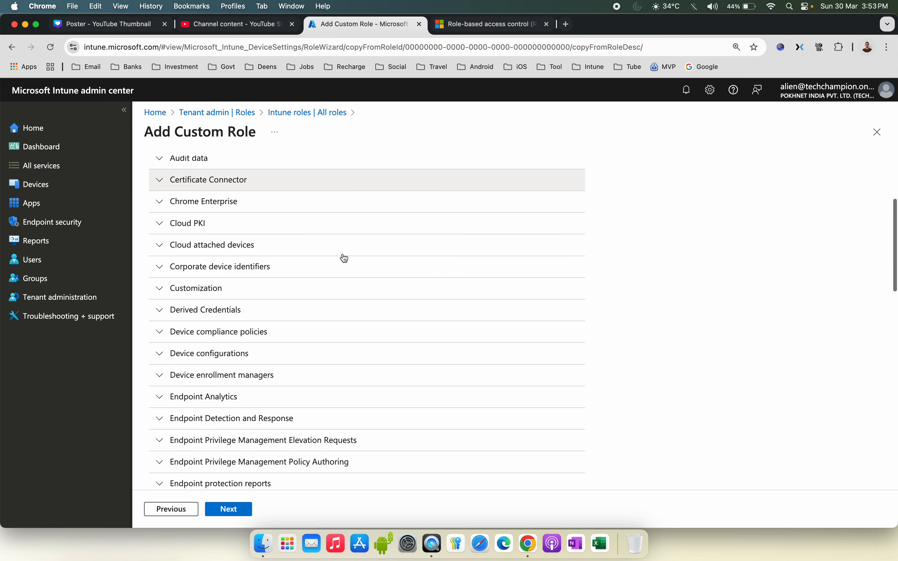
{"action": "left_click", "coordinate": [162, 288]}
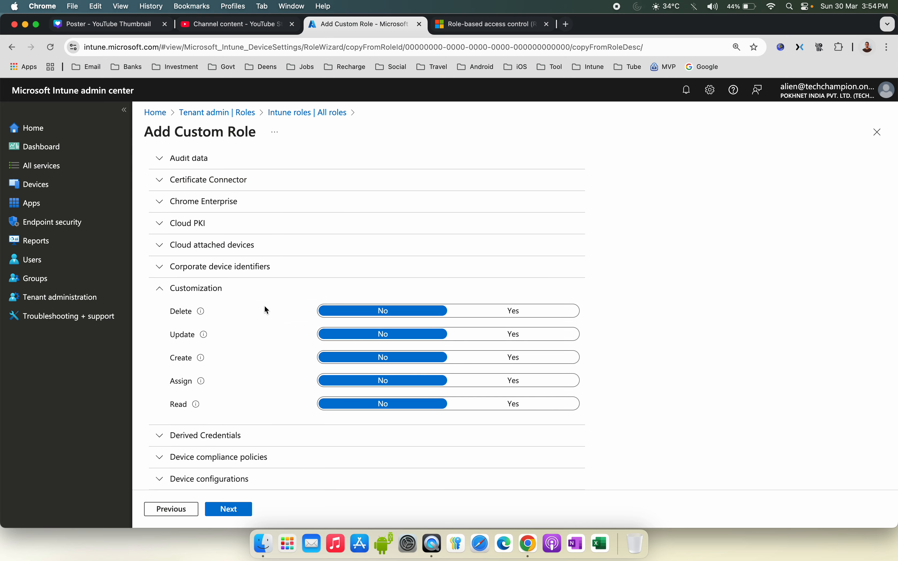
{"action": "mouse_move", "coordinate": [200, 316]}
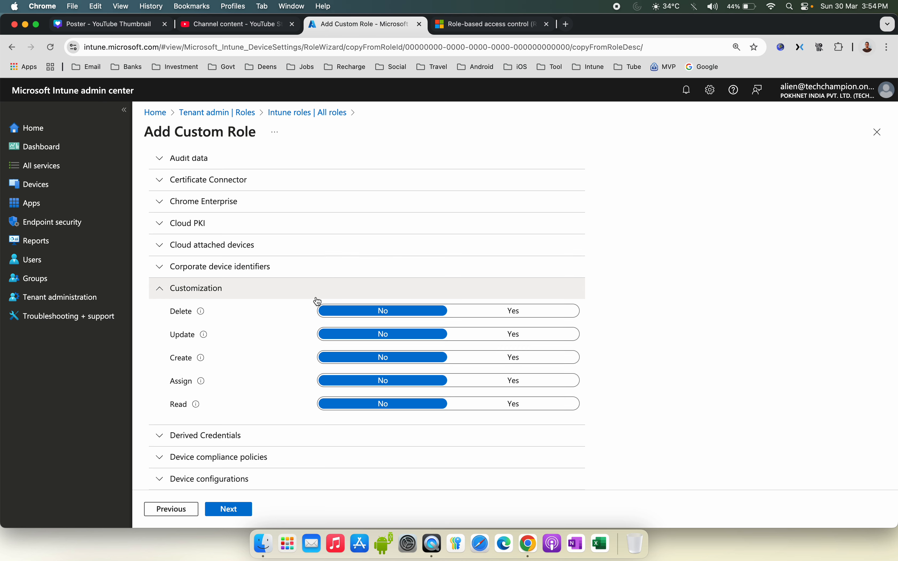
{"action": "left_click", "coordinate": [166, 289]}
{"action": "scroll", "coordinate": [317, 313], "scroll_direction": "down", "scroll_amount": 5}
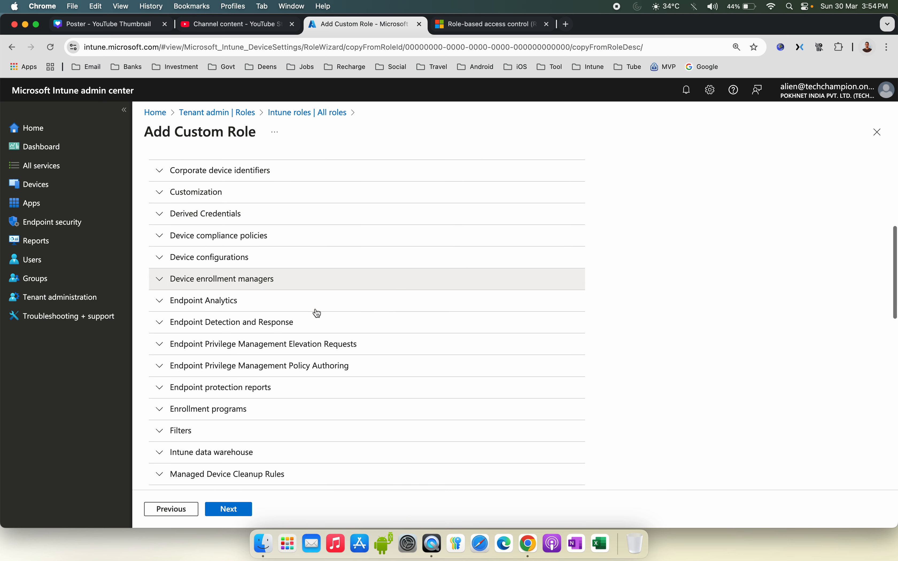
{"action": "left_click", "coordinate": [162, 247]}
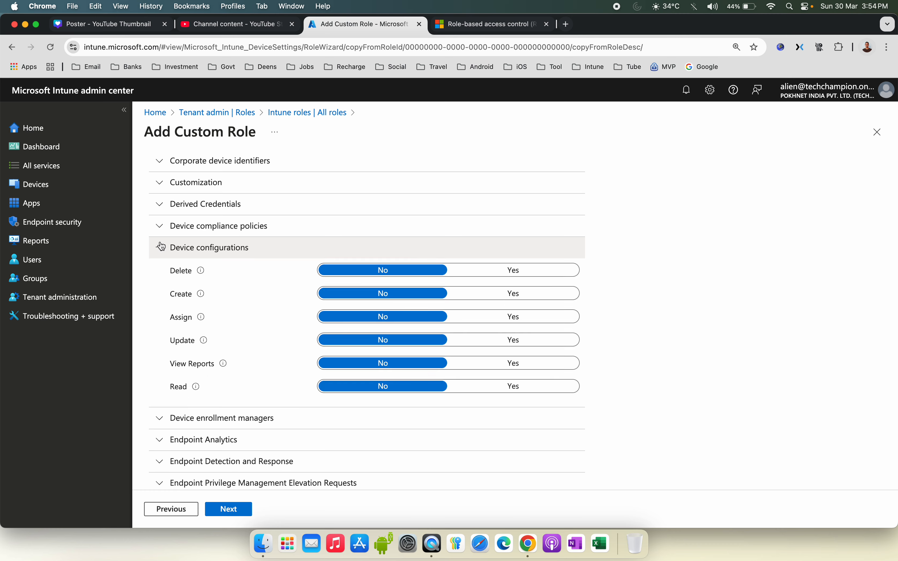
{"action": "left_click", "coordinate": [162, 247]}
{"action": "scroll", "coordinate": [323, 315], "scroll_direction": "down", "scroll_amount": 6}
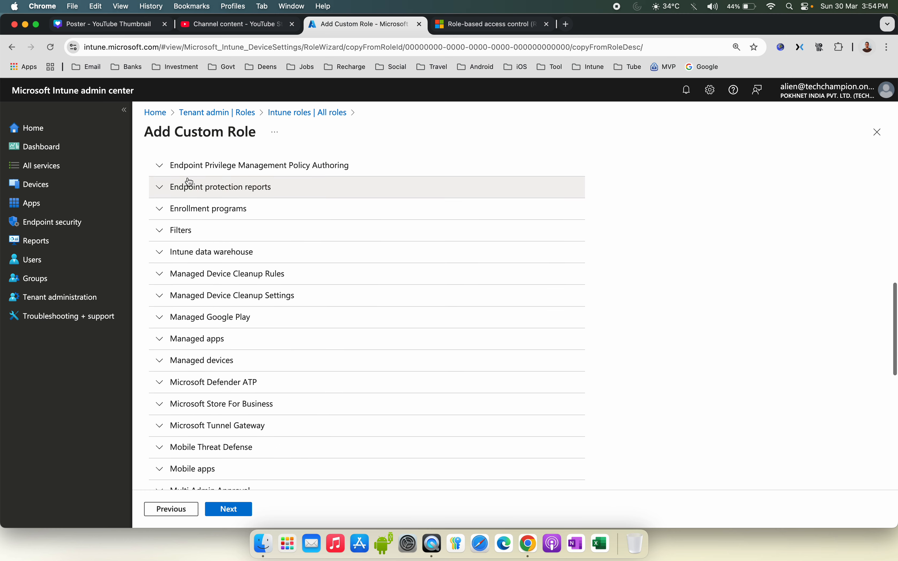
{"action": "left_click", "coordinate": [158, 210]}
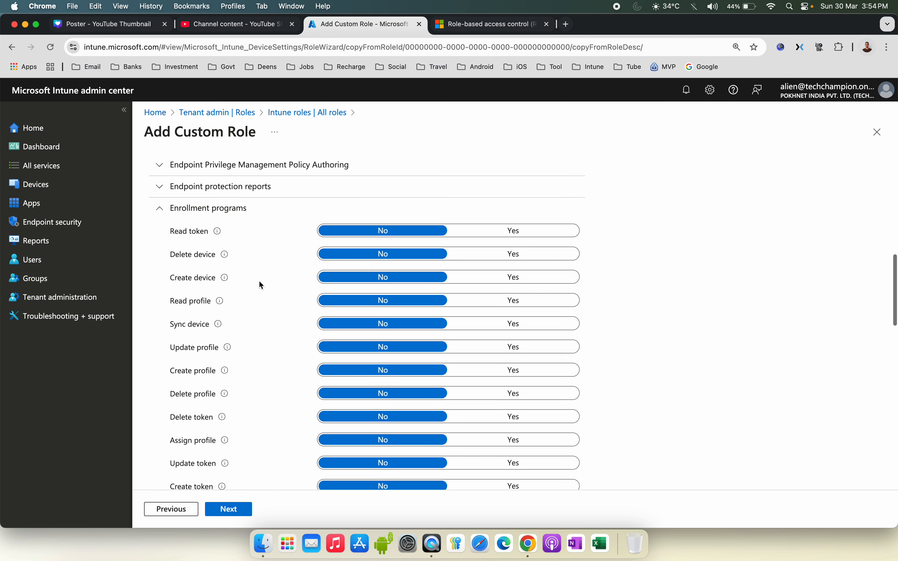
{"action": "scroll", "coordinate": [261, 285], "scroll_direction": "down", "scroll_amount": 8}
{"action": "left_click", "coordinate": [520, 251]}
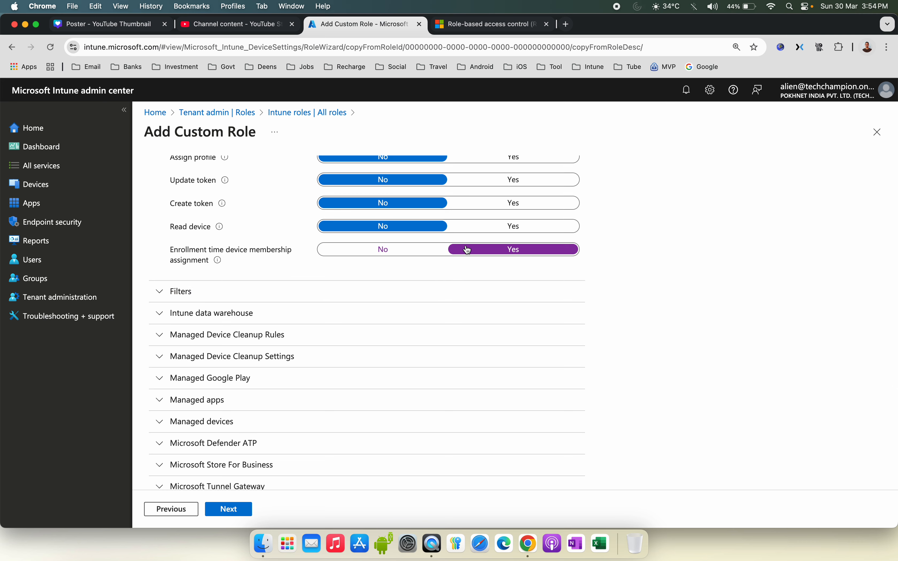
{"action": "left_click", "coordinate": [386, 249]}
Step: Try to create the custom role without selecting any permissions
{"action": "scroll", "coordinate": [323, 314], "scroll_direction": "down", "scroll_amount": 10}
{"action": "scroll", "coordinate": [321, 315], "scroll_direction": "down", "scroll_amount": 3}
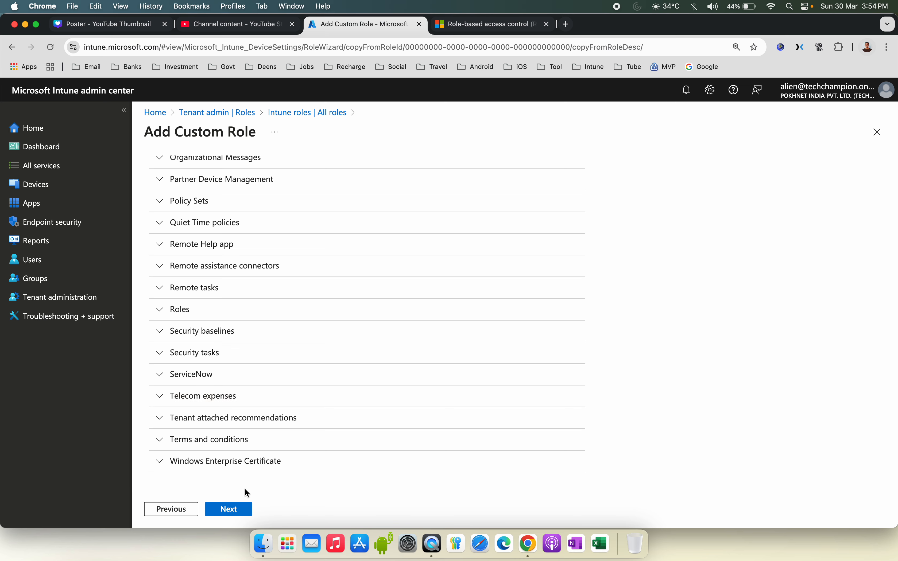
{"action": "left_click", "coordinate": [240, 514]}
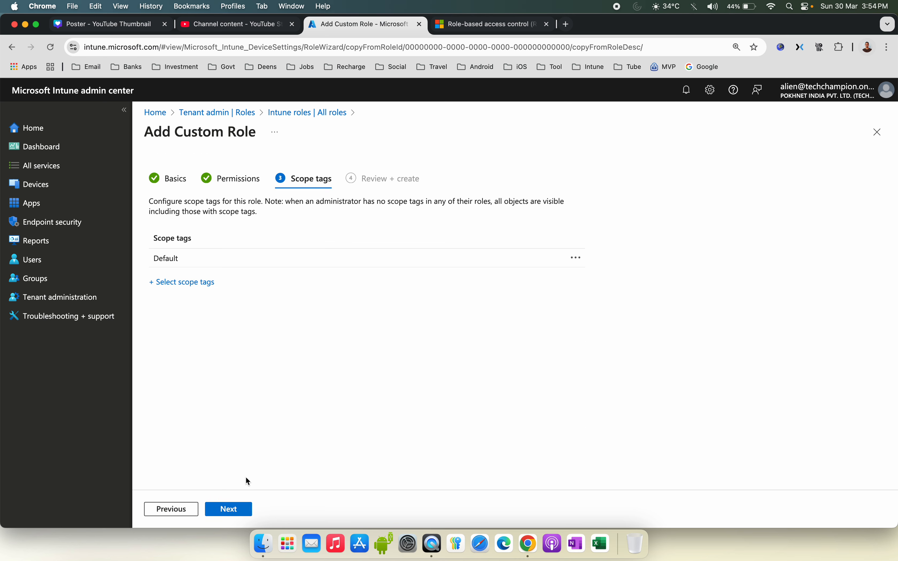
{"action": "left_click", "coordinate": [237, 513]}
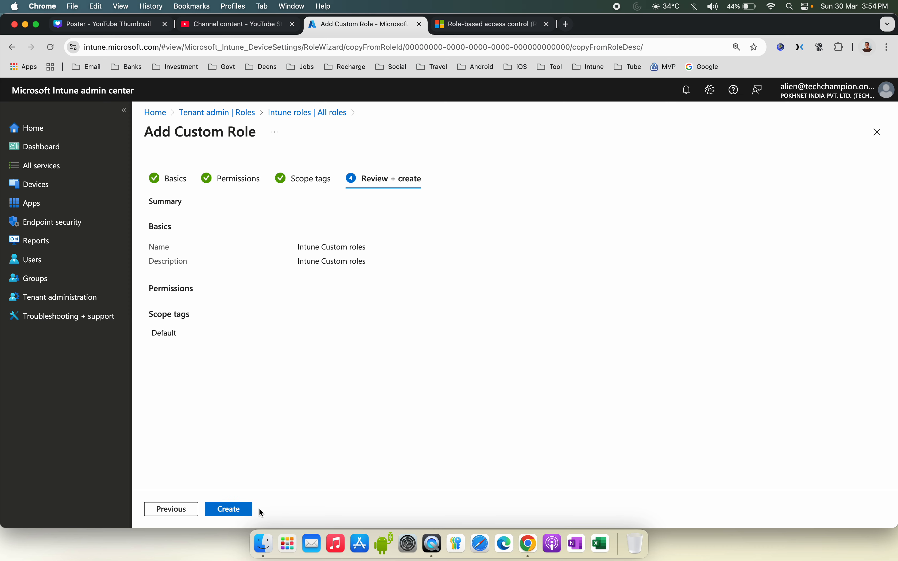
{"action": "left_click", "coordinate": [243, 513]}
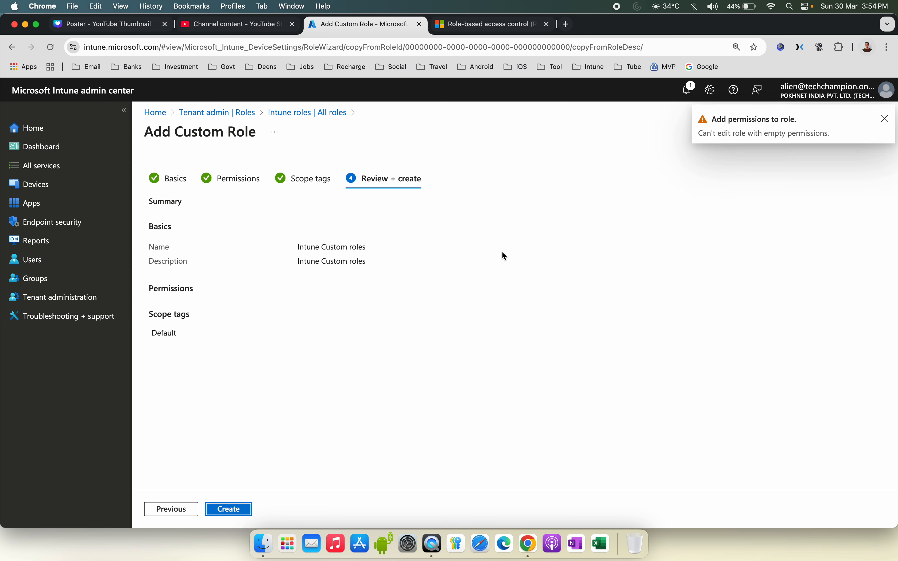
{"action": "left_click", "coordinate": [886, 119]}
Step: Go back to permissions, enable Update onboarding and Update app sync under Android Enterprise, and create the role
{"action": "left_click", "coordinate": [174, 509]}
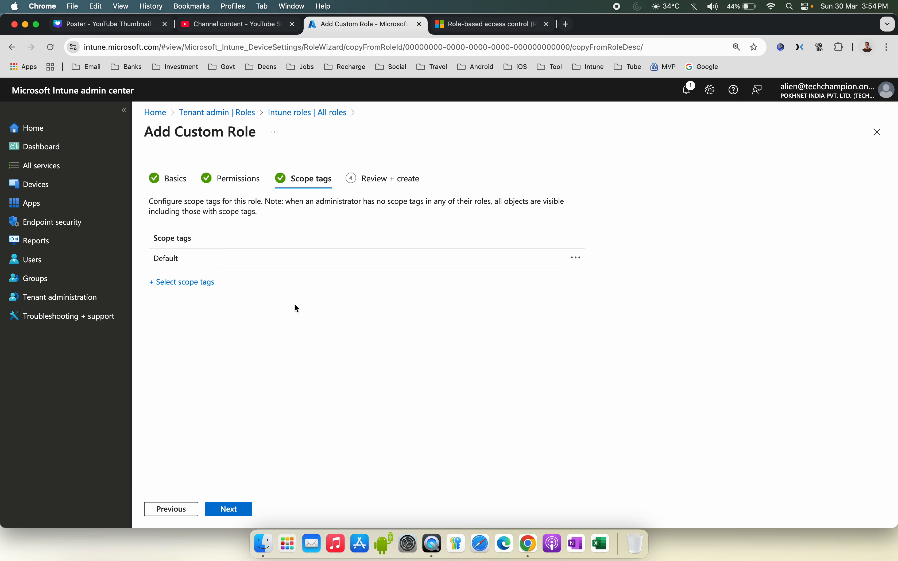
{"action": "left_click", "coordinate": [165, 511]}
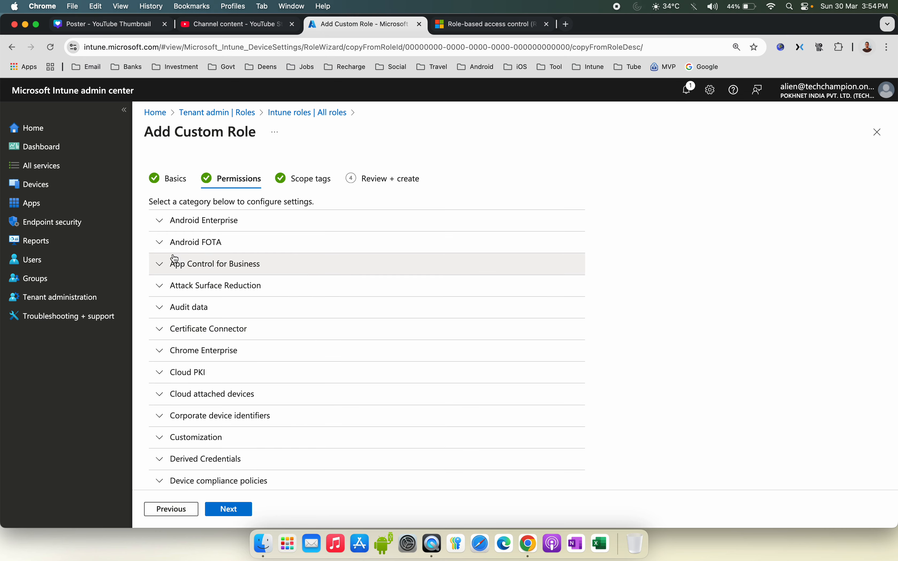
{"action": "left_click", "coordinate": [163, 227]}
{"action": "left_click", "coordinate": [499, 246]}
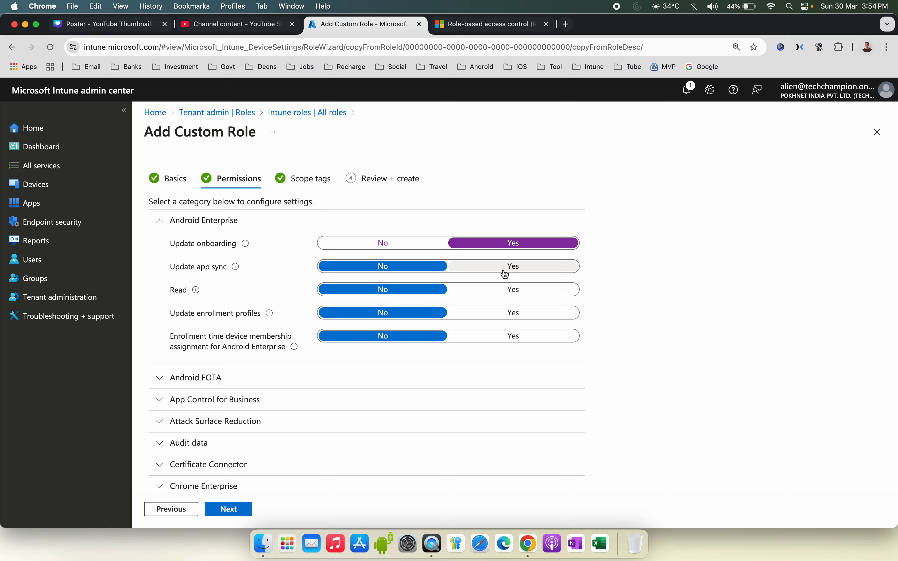
{"action": "left_click", "coordinate": [504, 270]}
{"action": "left_click", "coordinate": [234, 513]}
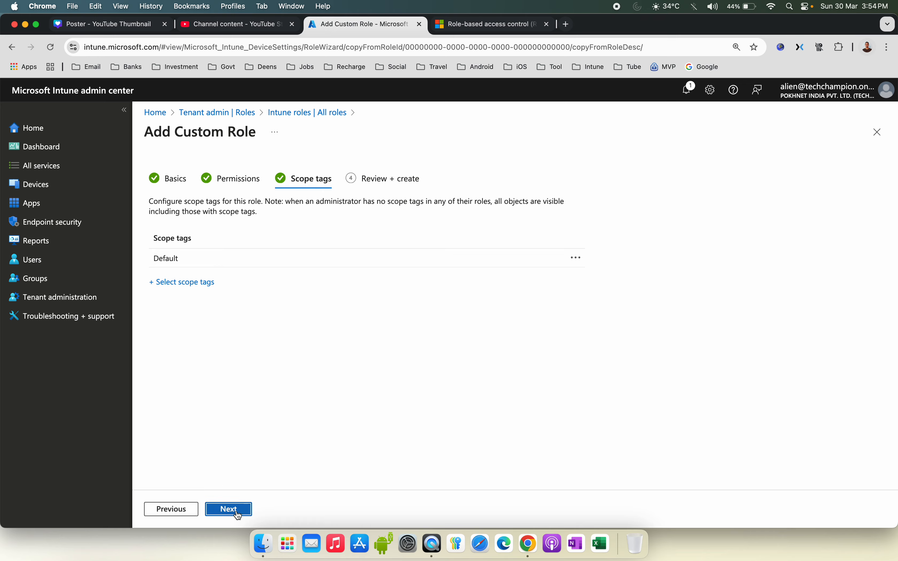
{"action": "left_click", "coordinate": [237, 515]}
{"action": "left_click", "coordinate": [238, 515]}
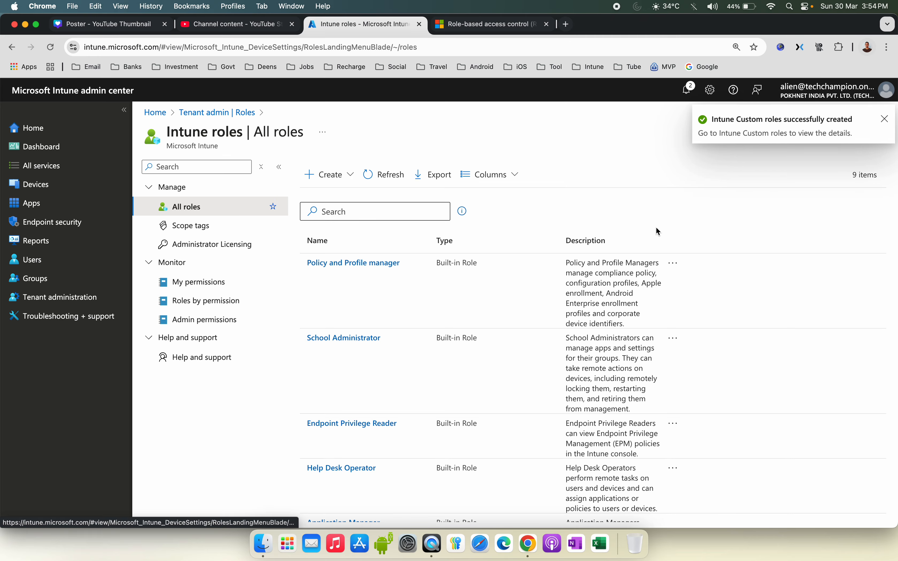
Step: Refresh the roles list, open the Intune Custom roles role, and review its properties
{"action": "left_click", "coordinate": [386, 178]}
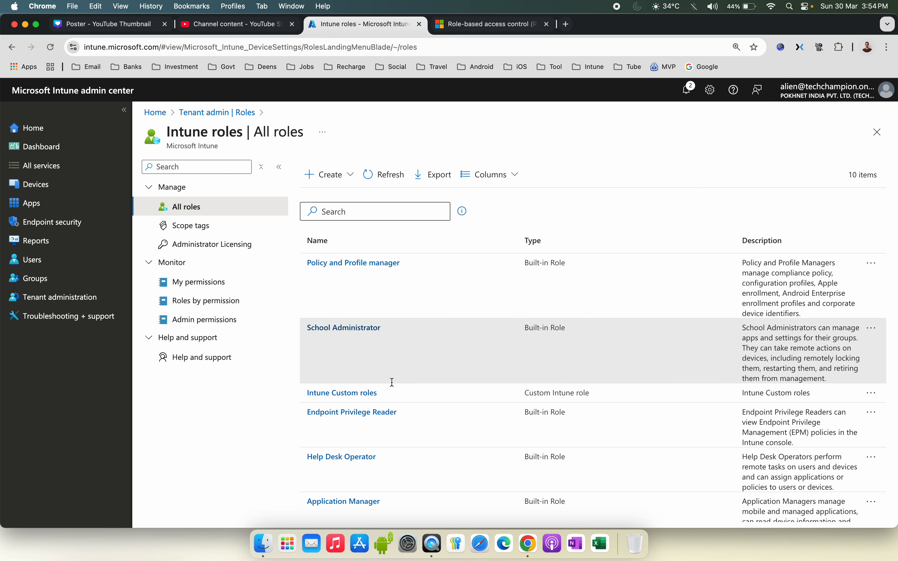
{"action": "left_click", "coordinate": [376, 396]}
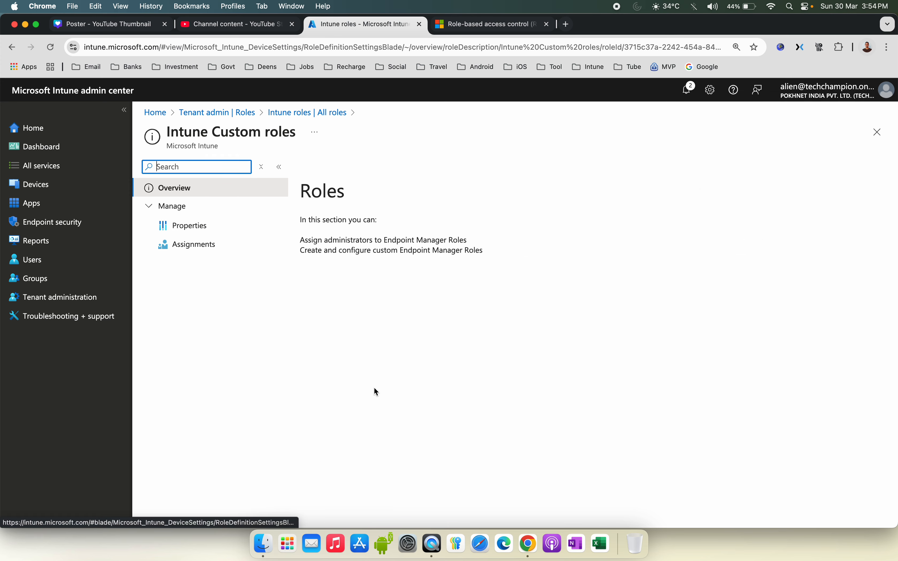
{"action": "left_click", "coordinate": [214, 227]}
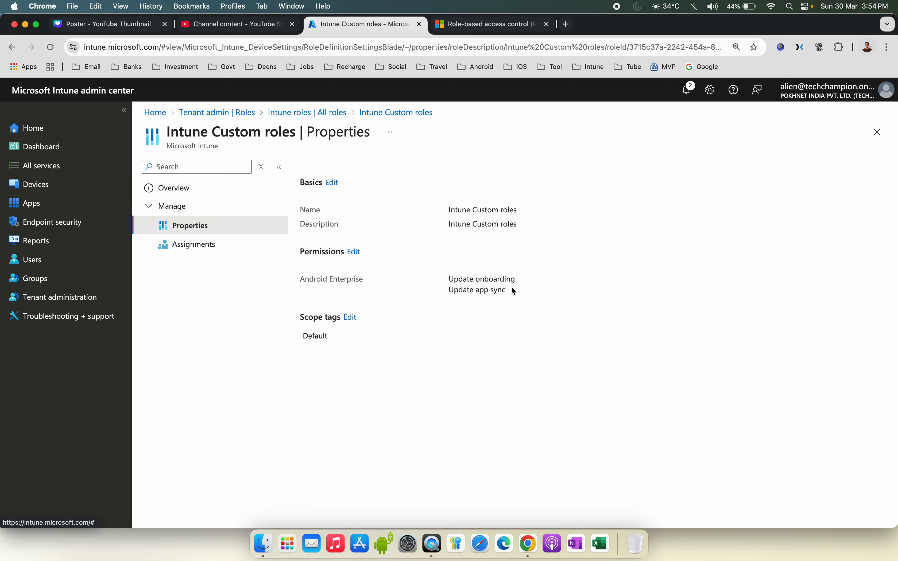
{"action": "left_click_drag", "start_coordinate": [516, 280], "coordinate": [438, 280]}
Step: Start a new assignment for the custom role named "Intune Custom Role assigment" and continue to admin groups
{"action": "left_click", "coordinate": [256, 244]}
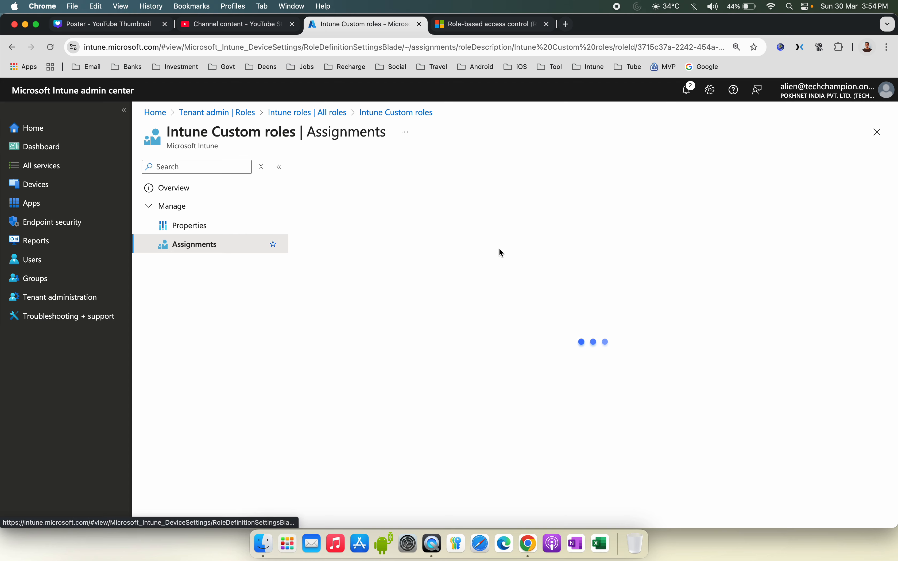
{"action": "left_click", "coordinate": [339, 216]}
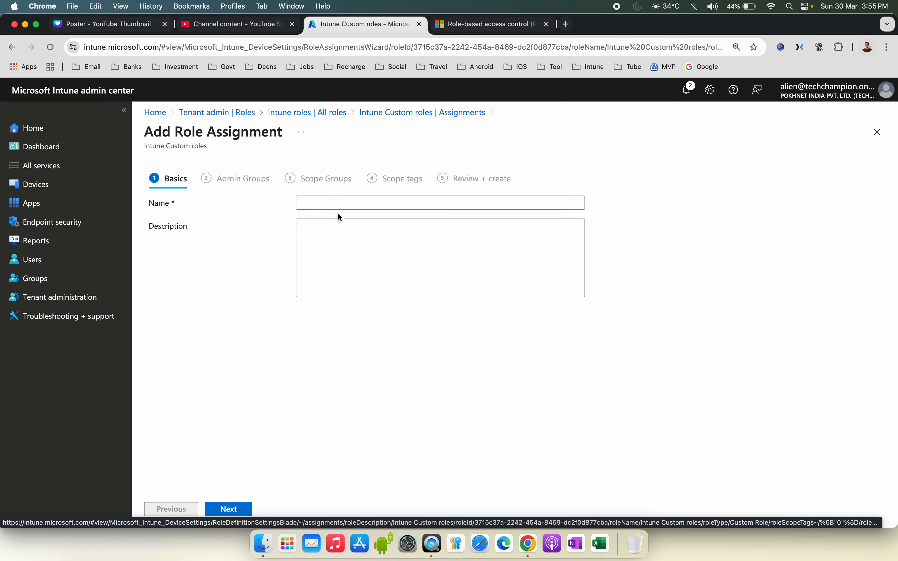
{"action": "left_click", "coordinate": [337, 203]}
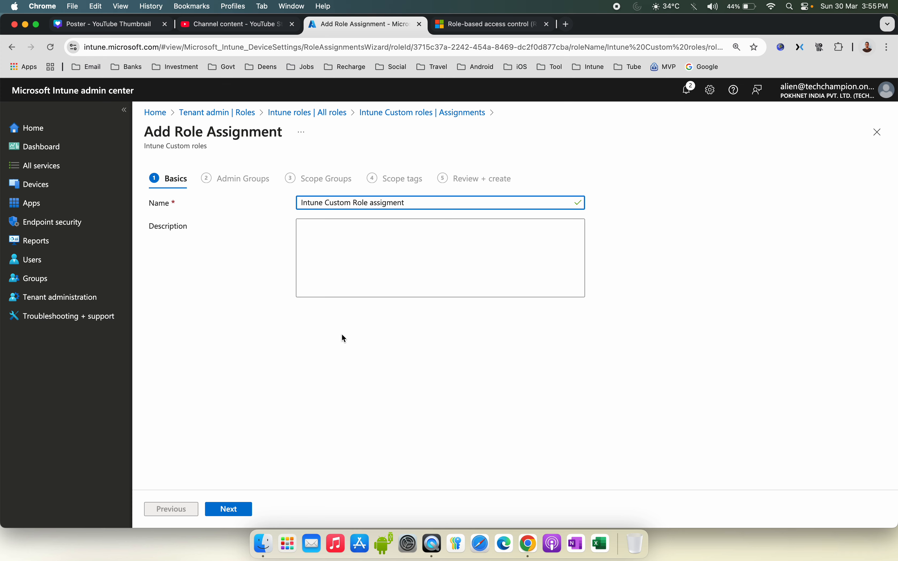
{"action": "left_click", "coordinate": [247, 510]}
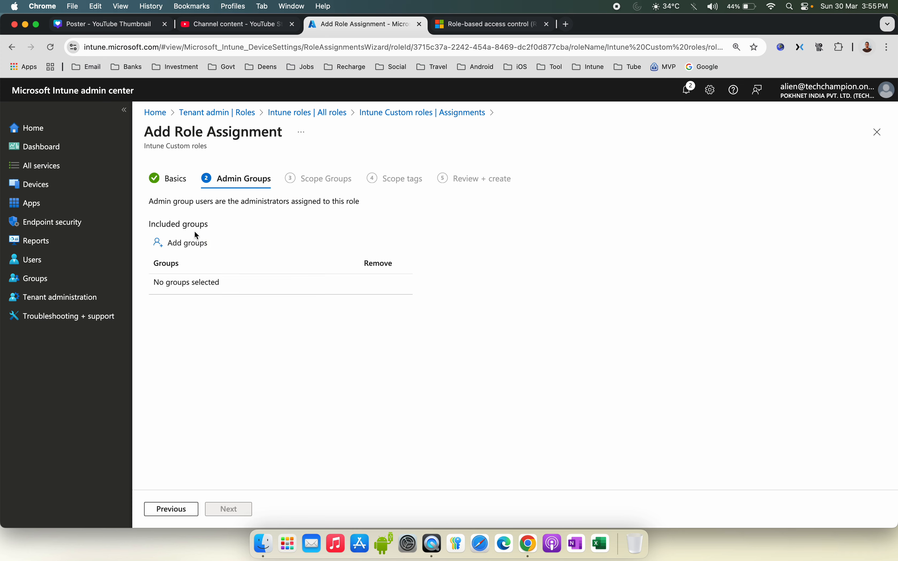
Step: Add the Intune_Autopilot Devices group as the assignment's admin group and continue to scope groups
{"action": "left_click", "coordinate": [191, 243]}
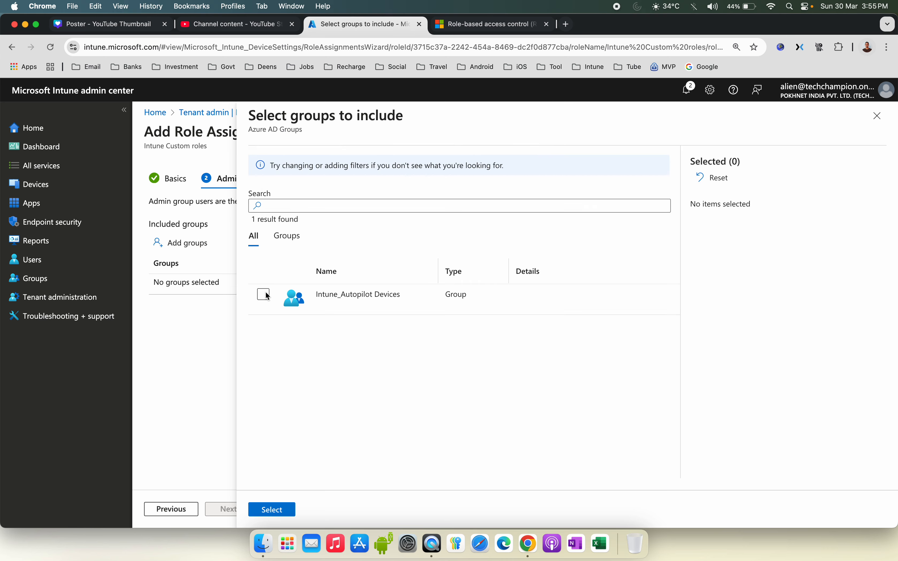
{"action": "left_click", "coordinate": [287, 235]}
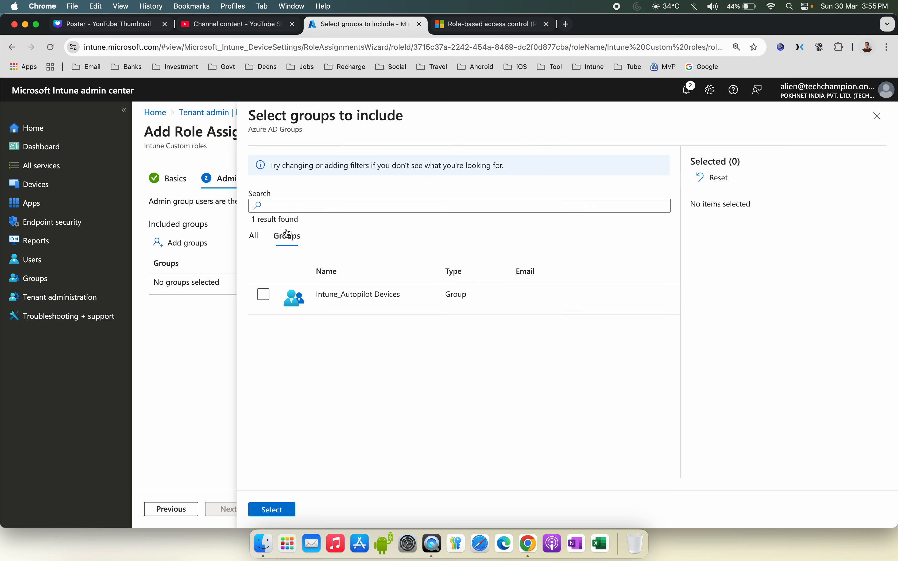
{"action": "left_click", "coordinate": [264, 297]}
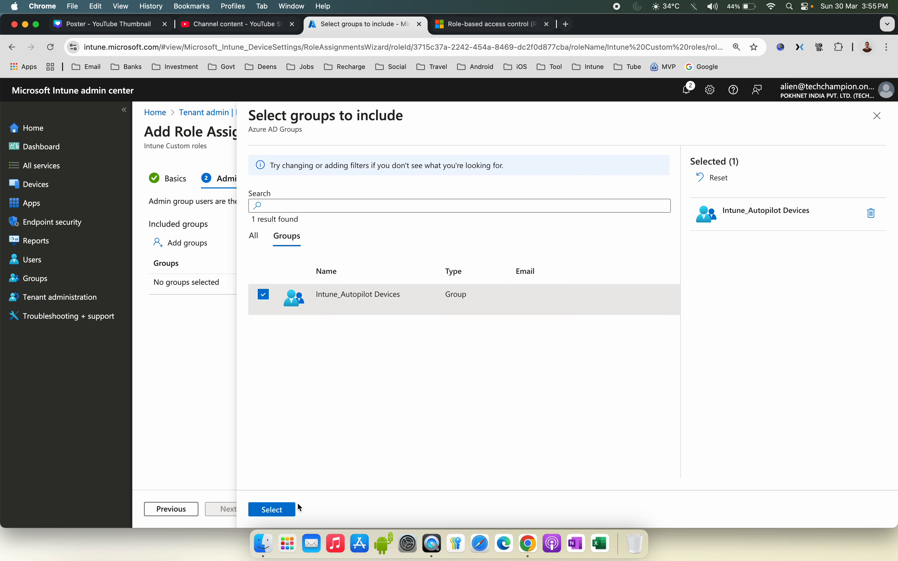
{"action": "left_click", "coordinate": [281, 511]}
{"action": "left_click", "coordinate": [240, 512]}
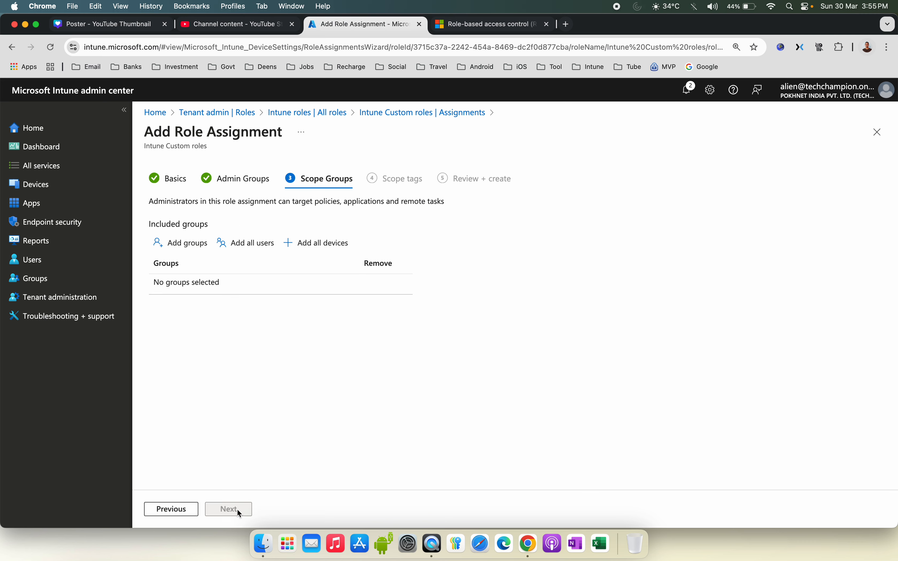
Step: Review the explanations on the Admin Groups and Scope Groups pages of the assignment wizard
{"action": "left_click_drag", "start_coordinate": [177, 202], "coordinate": [328, 214]}
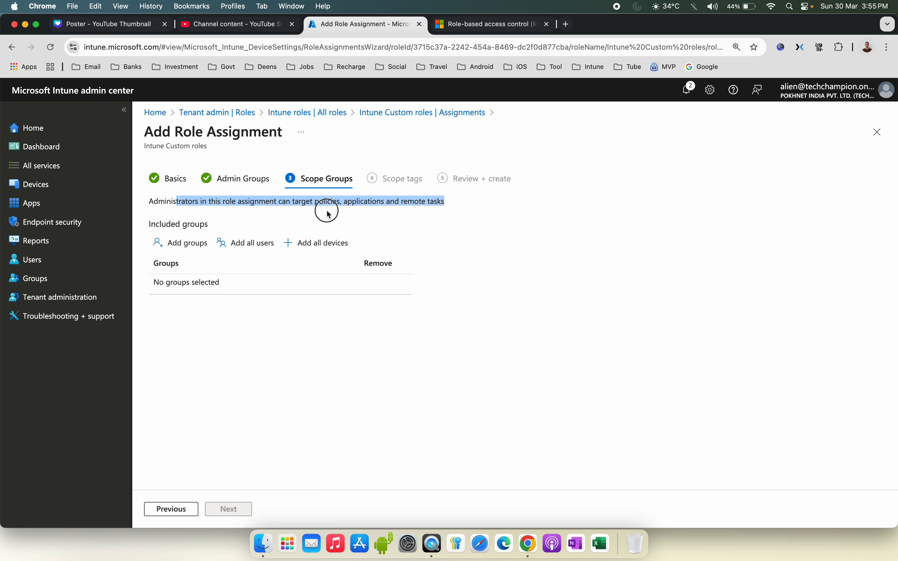
{"action": "left_click", "coordinate": [314, 213]}
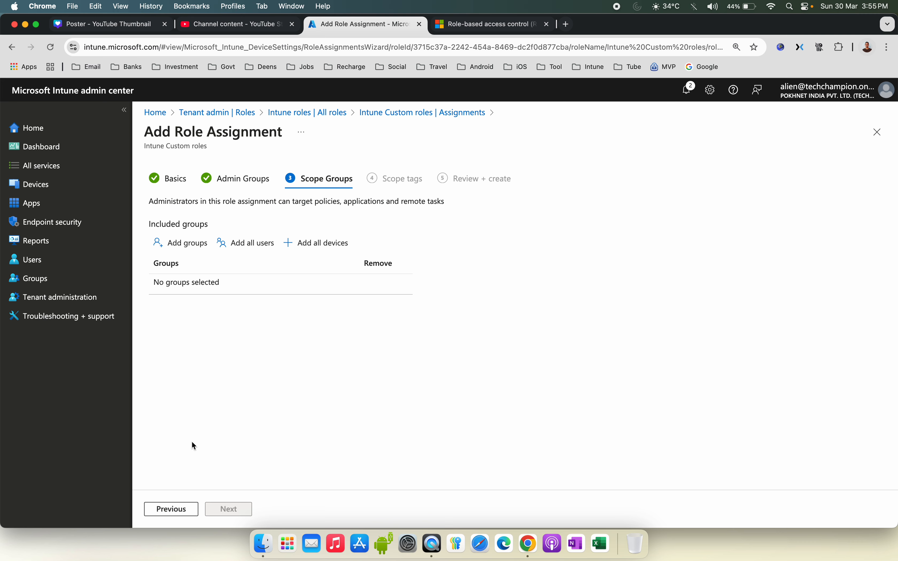
{"action": "left_click", "coordinate": [171, 509]}
{"action": "mouse_move", "coordinate": [154, 203]}
{"action": "left_mouse_down"}
{"action": "mouse_move", "coordinate": [337, 202]}
{"action": "mouse_move", "coordinate": [140, 203]}
{"action": "left_mouse_up"}
{"action": "left_click", "coordinate": [337, 202]}
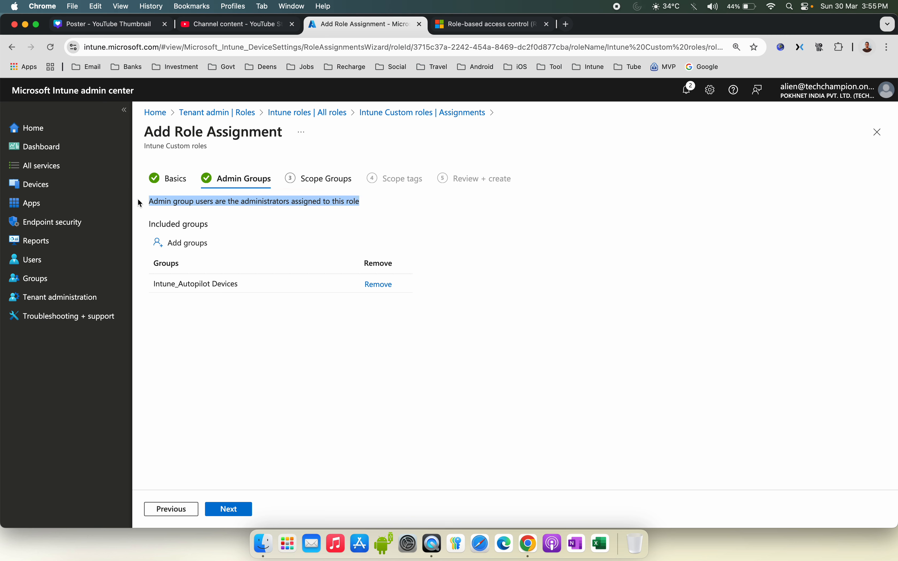
{"action": "left_click", "coordinate": [219, 210]}
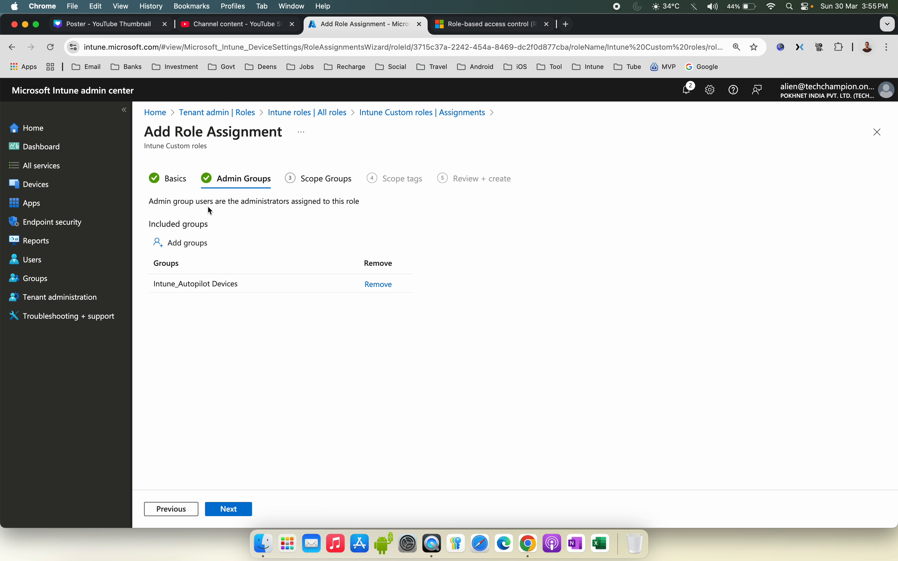
{"action": "left_click_drag", "start_coordinate": [149, 203], "coordinate": [261, 215]}
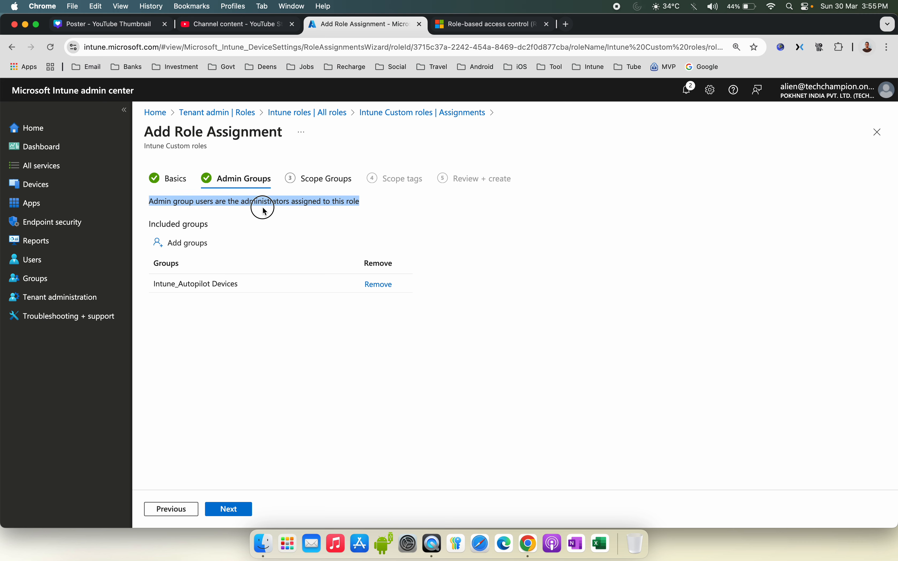
{"action": "left_click", "coordinate": [344, 206]}
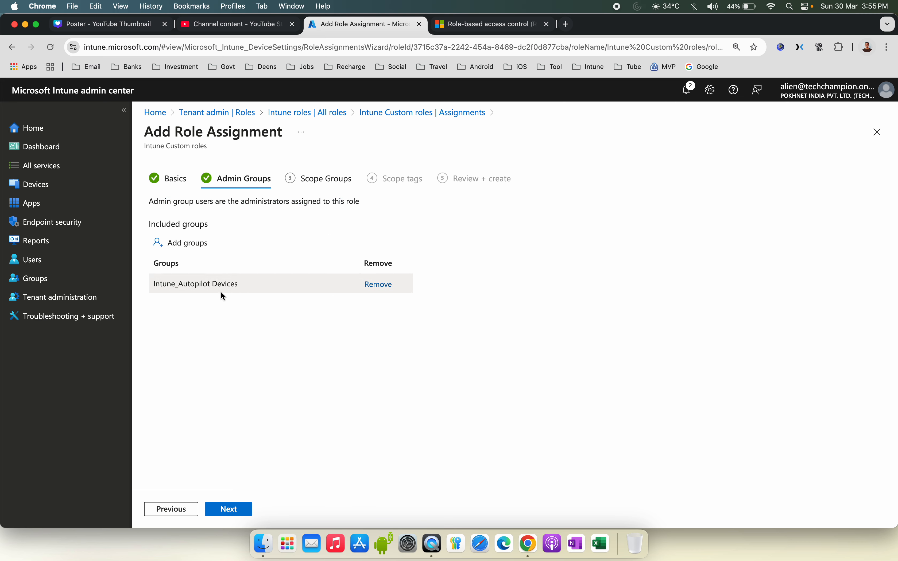
{"action": "left_click", "coordinate": [235, 510]}
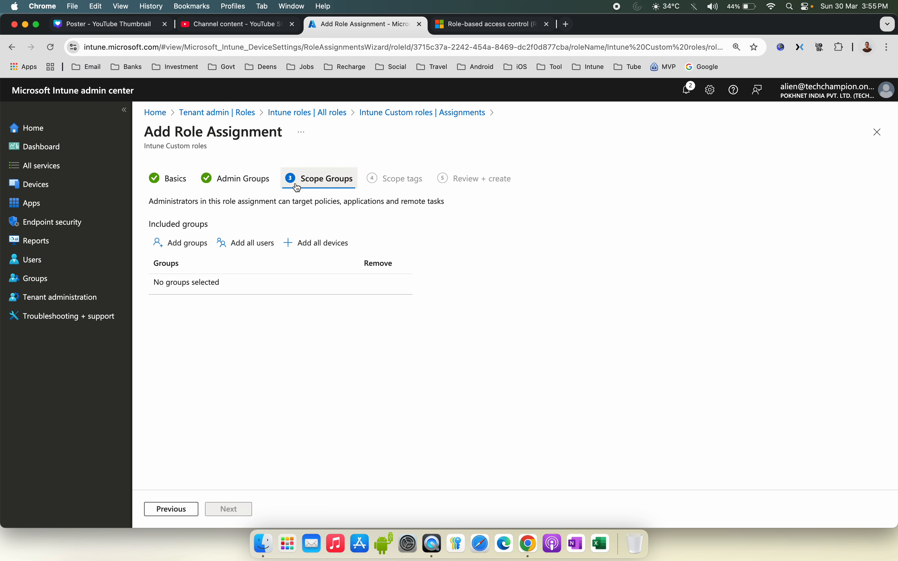
{"action": "left_click_drag", "start_coordinate": [154, 202], "coordinate": [264, 203]}
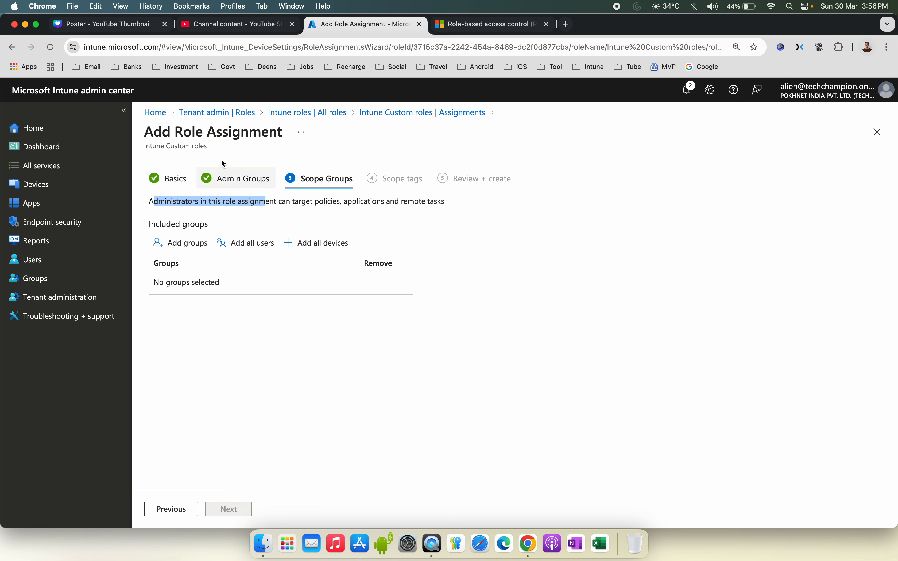
{"action": "left_click_drag", "start_coordinate": [288, 201], "coordinate": [423, 206]}
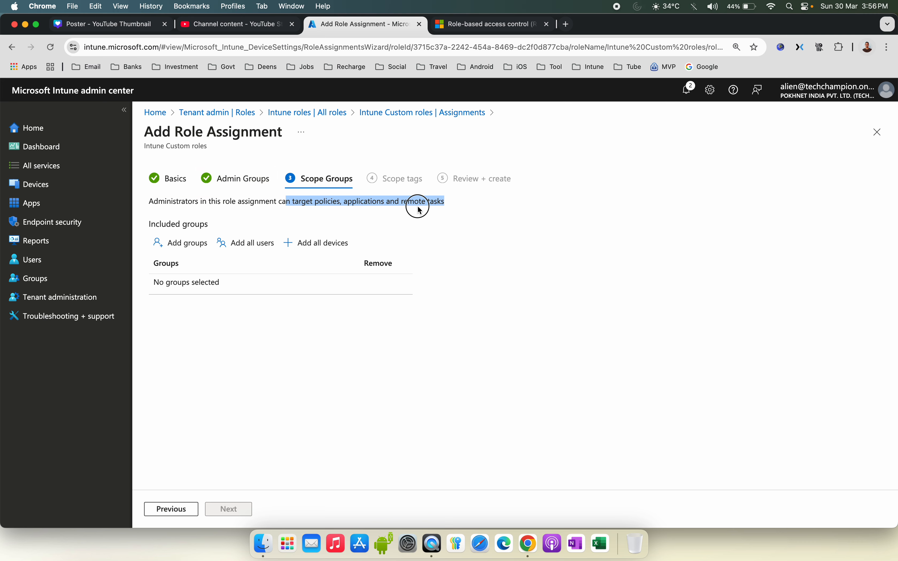
Step: Add all users and all devices as scope groups and continue to scope tags
{"action": "left_click", "coordinate": [246, 243]}
{"action": "left_click", "coordinate": [326, 252]}
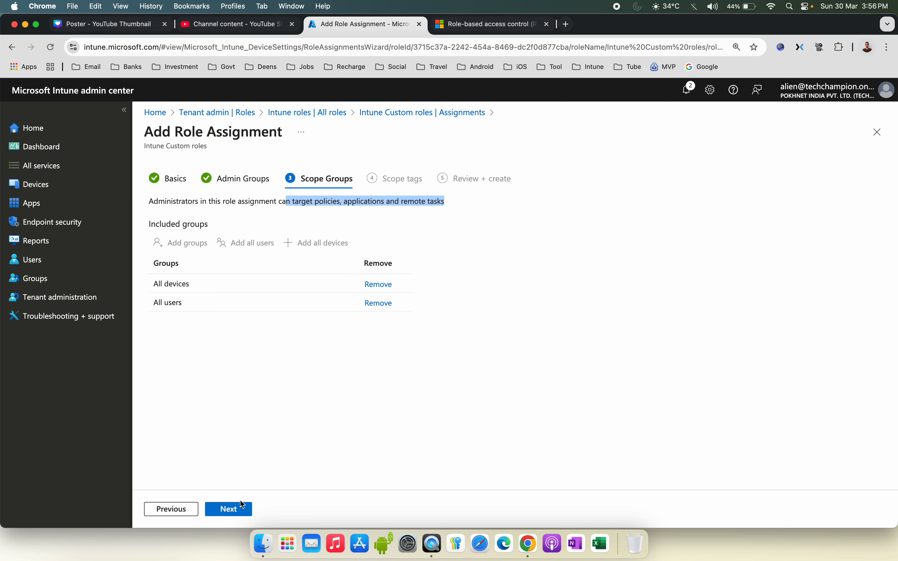
{"action": "left_click", "coordinate": [240, 511]}
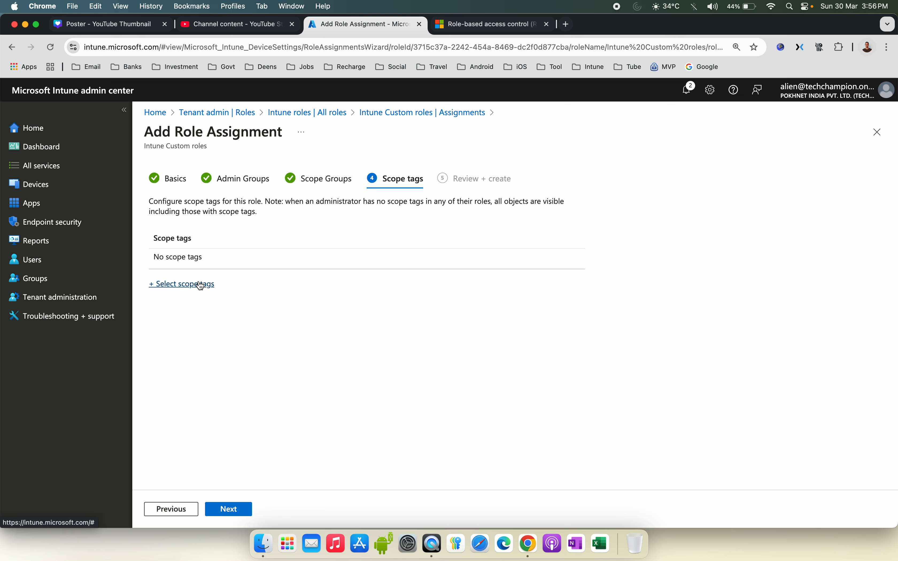
Step: Select the Default scope tag, review the summary, and create the role assignment
{"action": "left_click", "coordinate": [199, 285]}
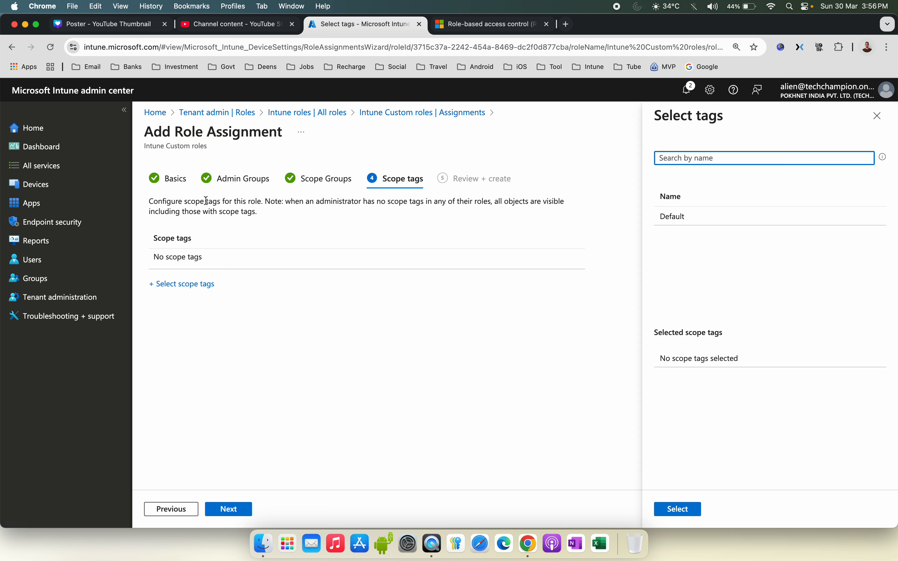
{"action": "left_click", "coordinate": [698, 217]}
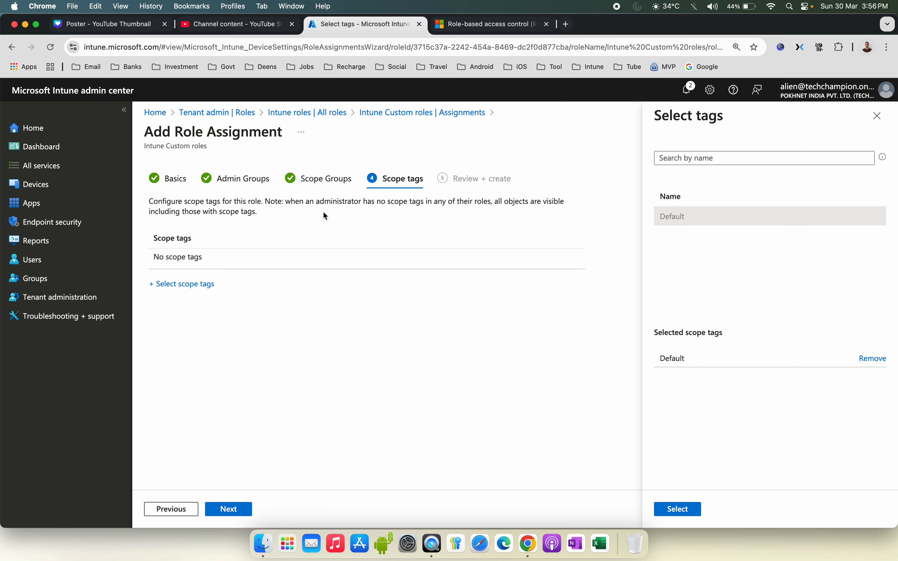
{"action": "left_click", "coordinate": [678, 509]}
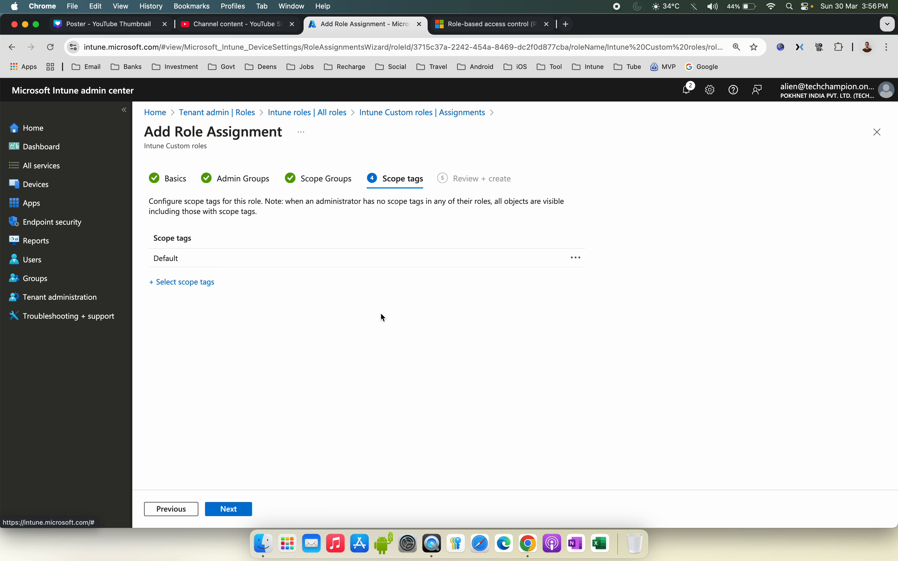
{"action": "left_click", "coordinate": [240, 516]}
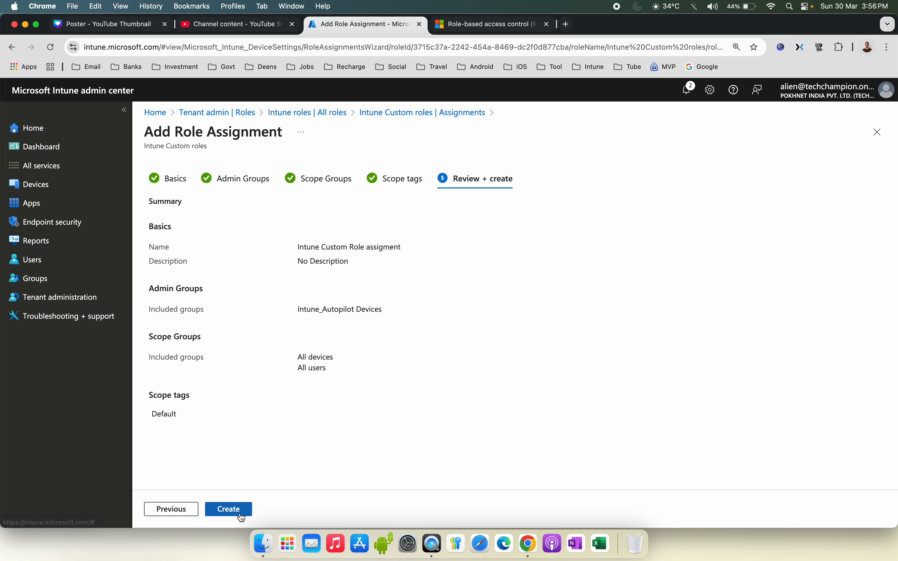
{"action": "left_click", "coordinate": [240, 514]}
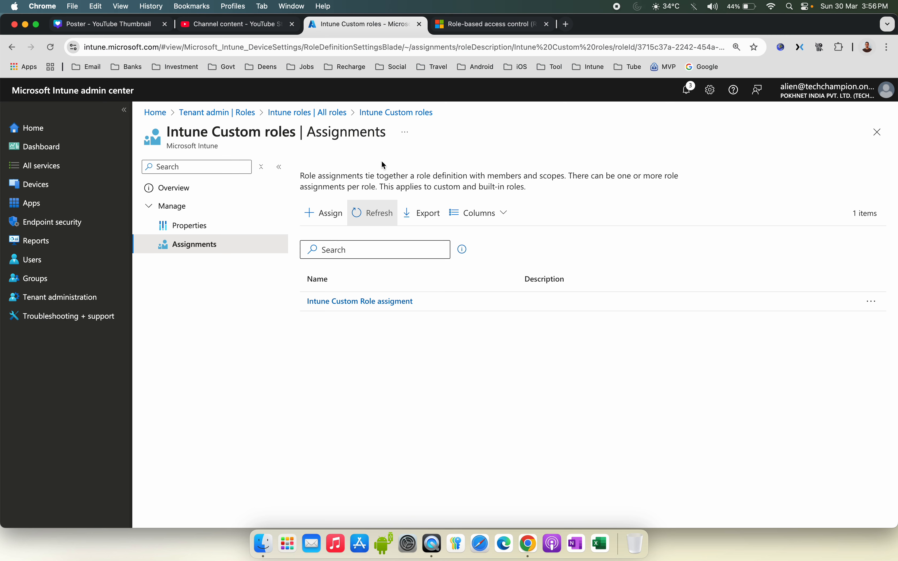
Step: Open the device platform restriction settings under device enrollment options
{"action": "left_click", "coordinate": [332, 113]}
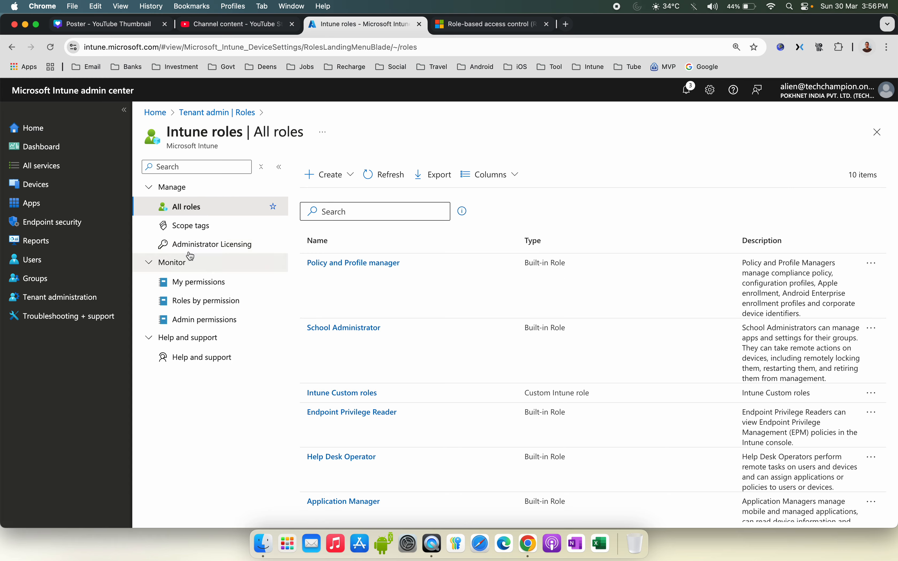
{"action": "left_click", "coordinate": [72, 193]}
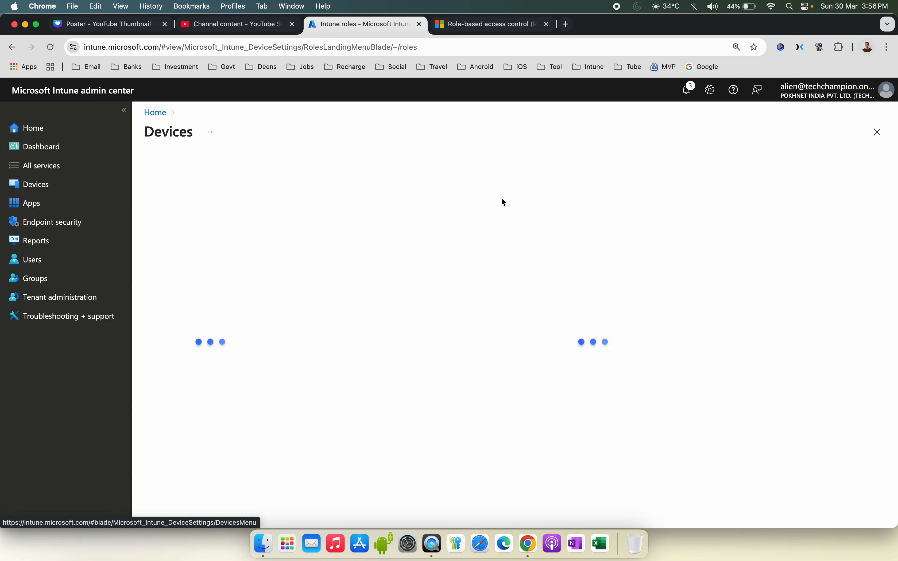
{"action": "scroll", "coordinate": [512, 198], "scroll_direction": "down", "scroll_amount": 1}
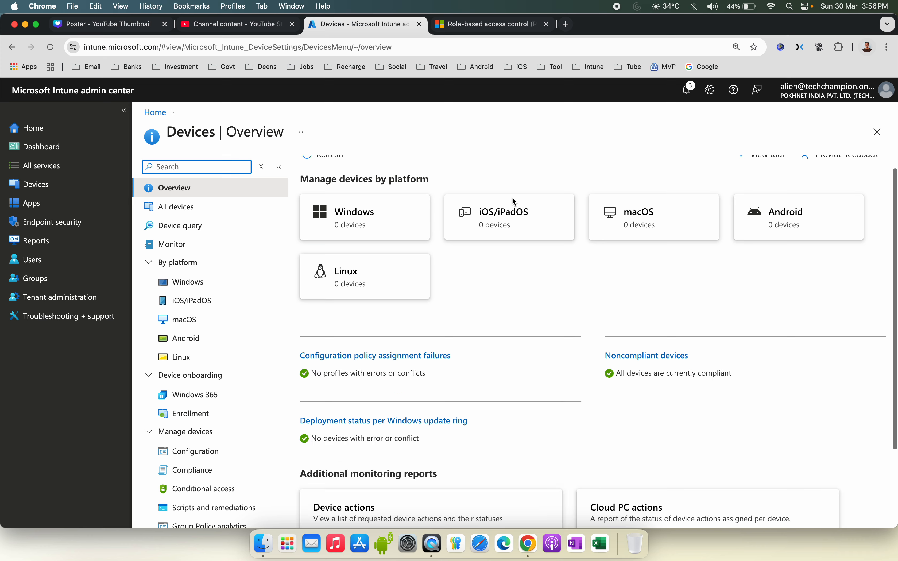
{"action": "left_click", "coordinate": [223, 413]}
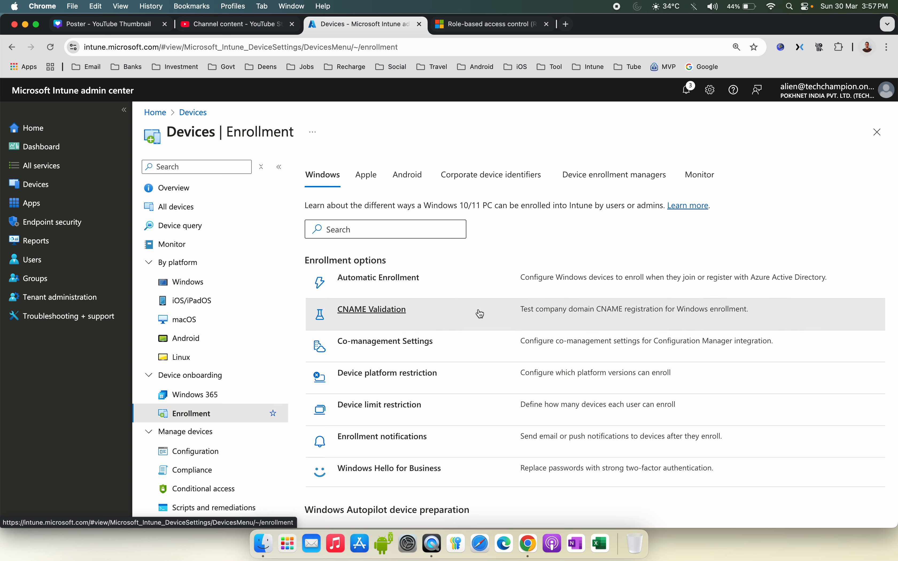
{"action": "scroll", "coordinate": [478, 312], "scroll_direction": "down", "scroll_amount": 3}
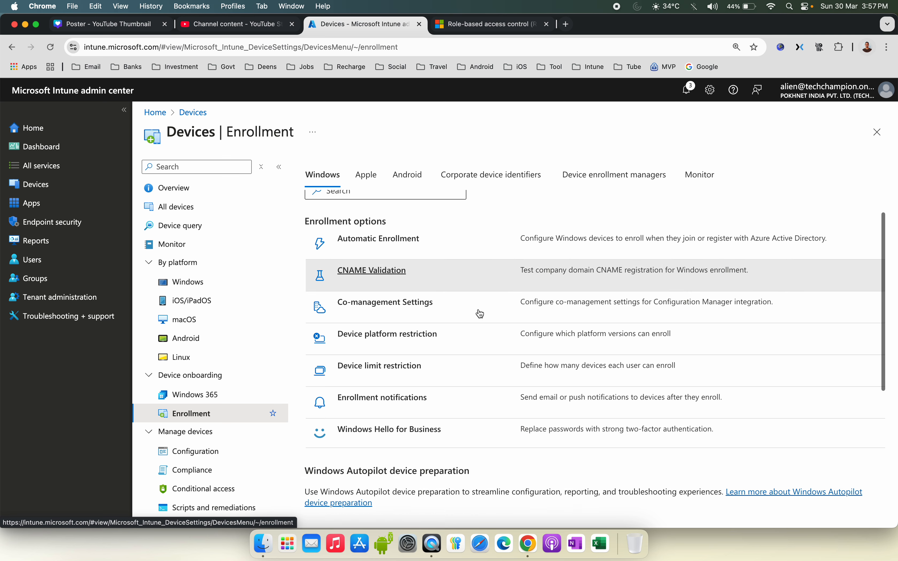
{"action": "left_click", "coordinate": [426, 324]}
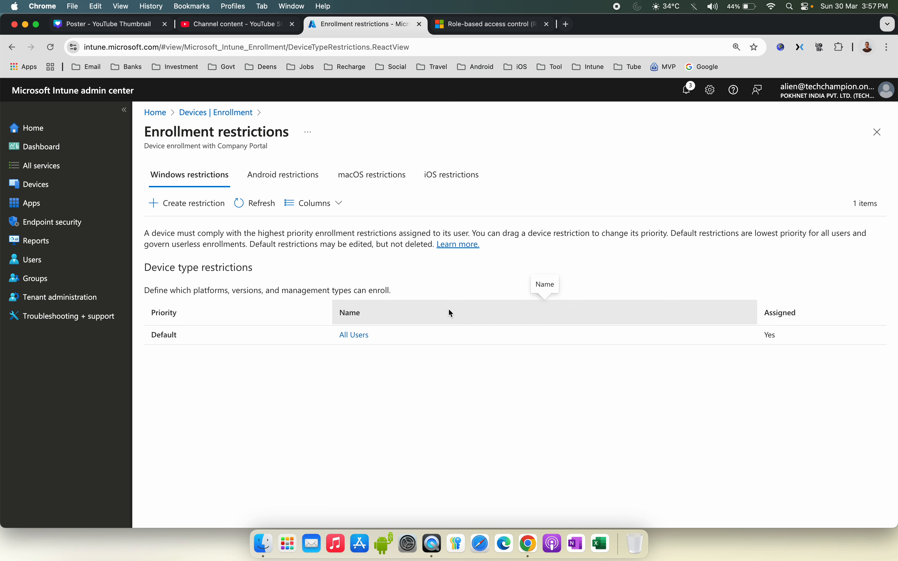
Step: Open the default All Users iOS enrollment restriction and review its properties
{"action": "left_click", "coordinate": [452, 175]}
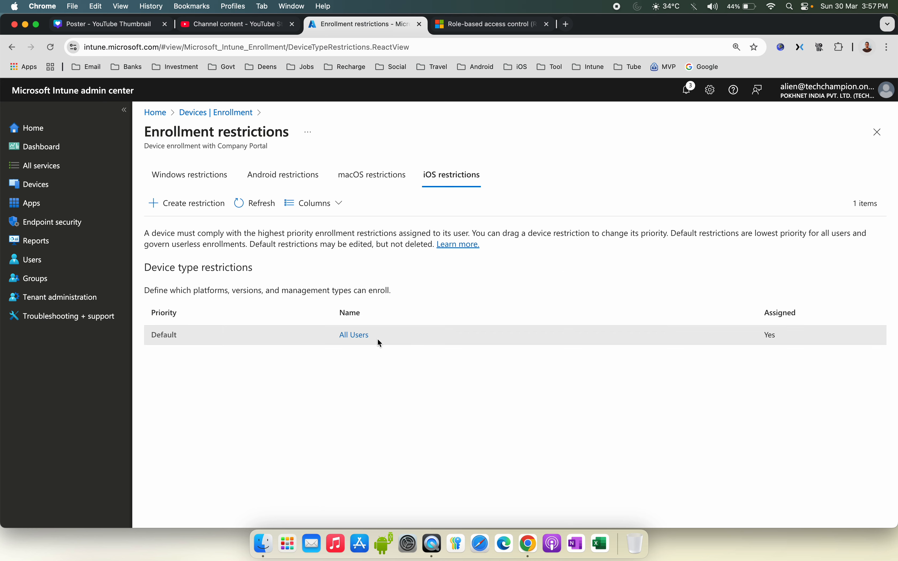
{"action": "left_click", "coordinate": [357, 335]}
{"action": "left_click", "coordinate": [256, 219]}
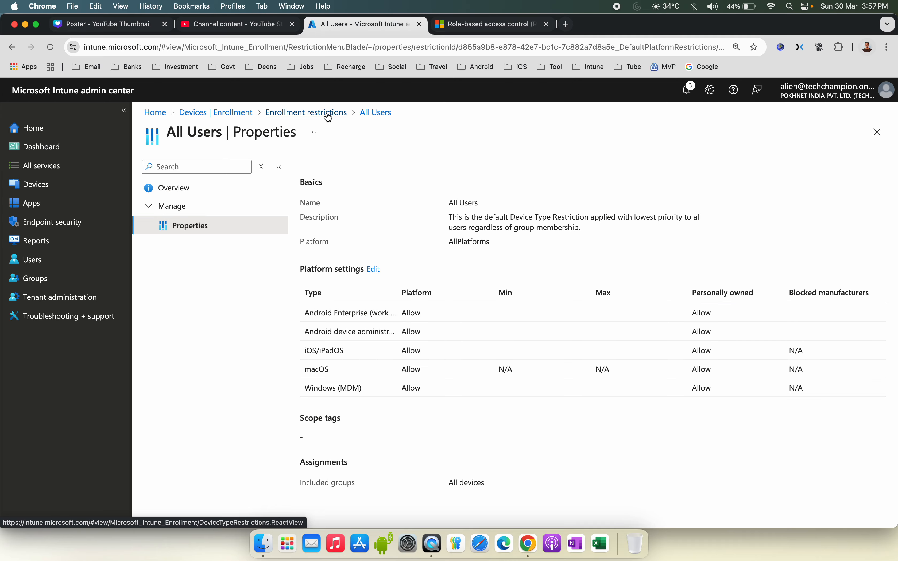
{"action": "left_click", "coordinate": [307, 113]}
Step: Open the Intune Service Administrator plan-for-change message in the tenant's message center and read it
{"action": "left_click", "coordinate": [72, 127]}
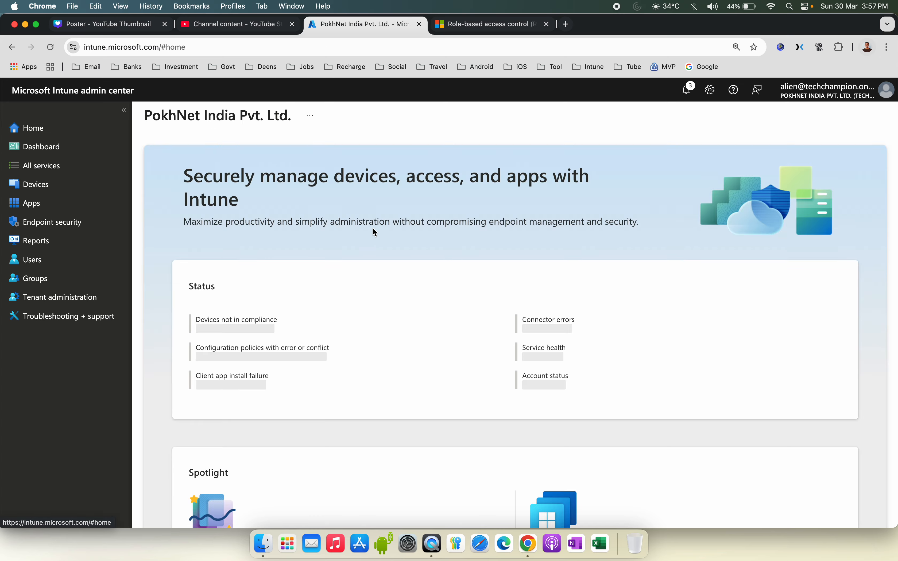
{"action": "left_click", "coordinate": [97, 297]}
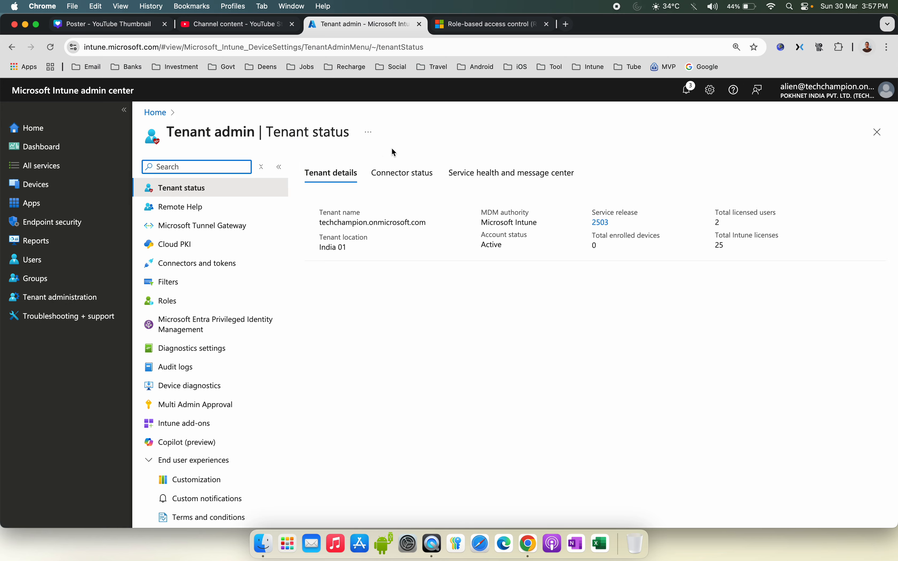
{"action": "left_click", "coordinate": [497, 173]}
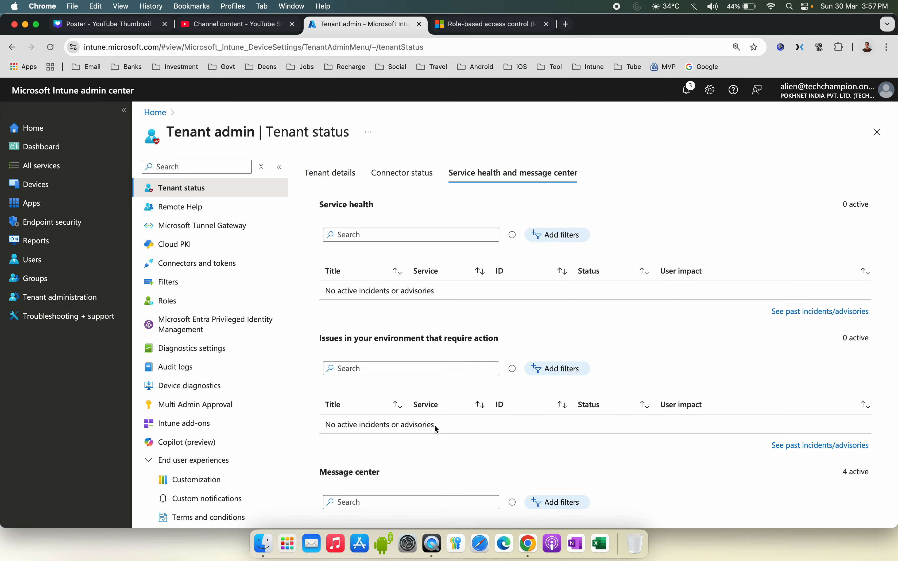
{"action": "scroll", "coordinate": [434, 427], "scroll_direction": "down", "scroll_amount": 5}
{"action": "left_click", "coordinate": [408, 437]}
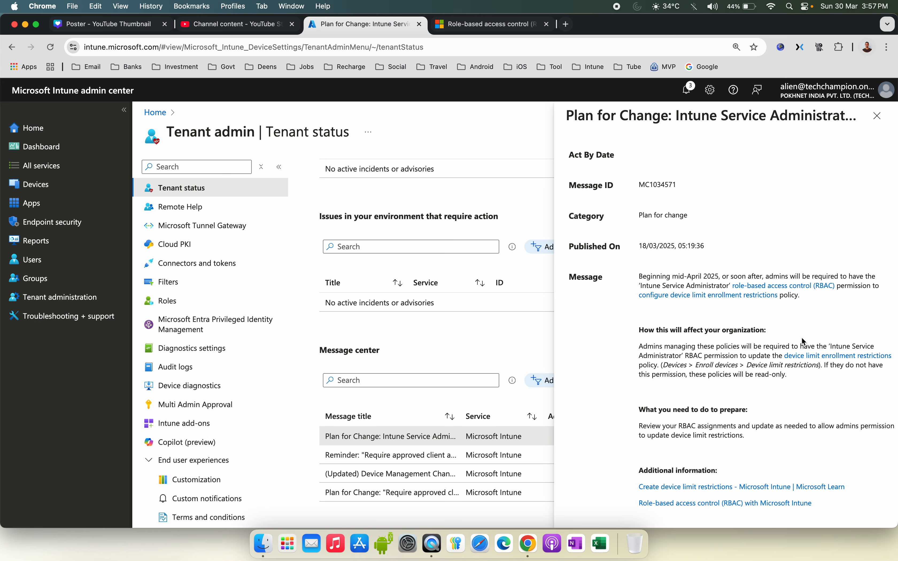
{"action": "left_click_drag", "start_coordinate": [671, 365], "coordinate": [806, 365]}
Step: Open the device limit restriction settings under Windows device enrollment options
{"action": "left_click", "coordinate": [113, 184]}
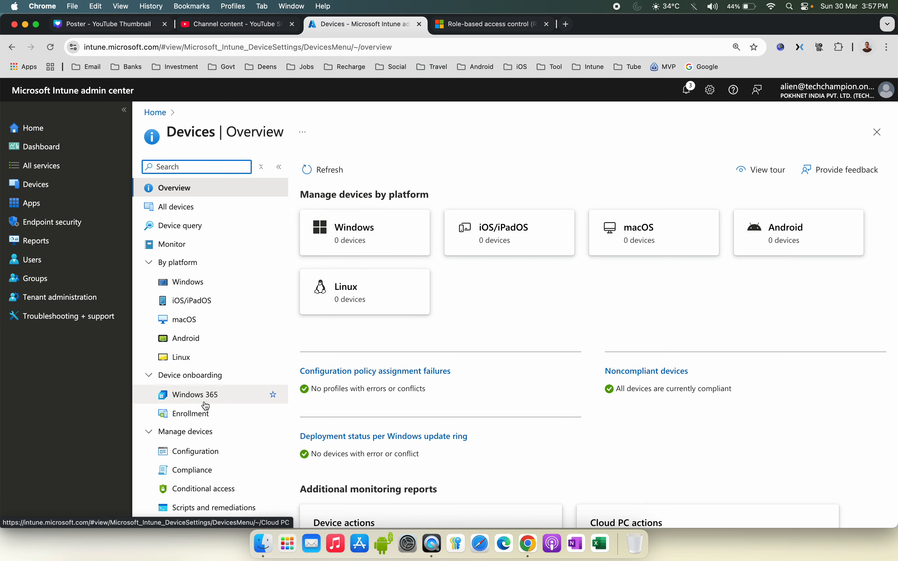
{"action": "left_click", "coordinate": [207, 409]}
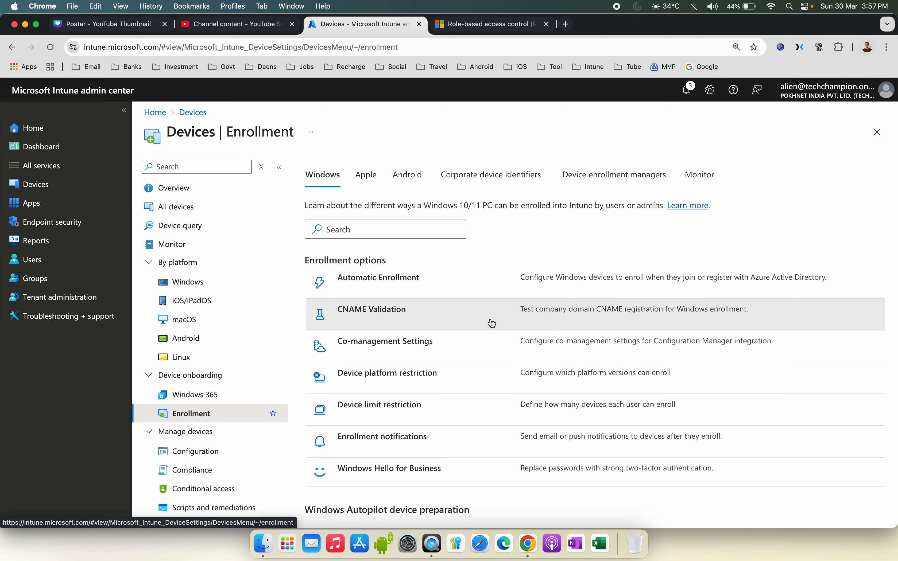
{"action": "scroll", "coordinate": [493, 324], "scroll_direction": "down", "scroll_amount": 2}
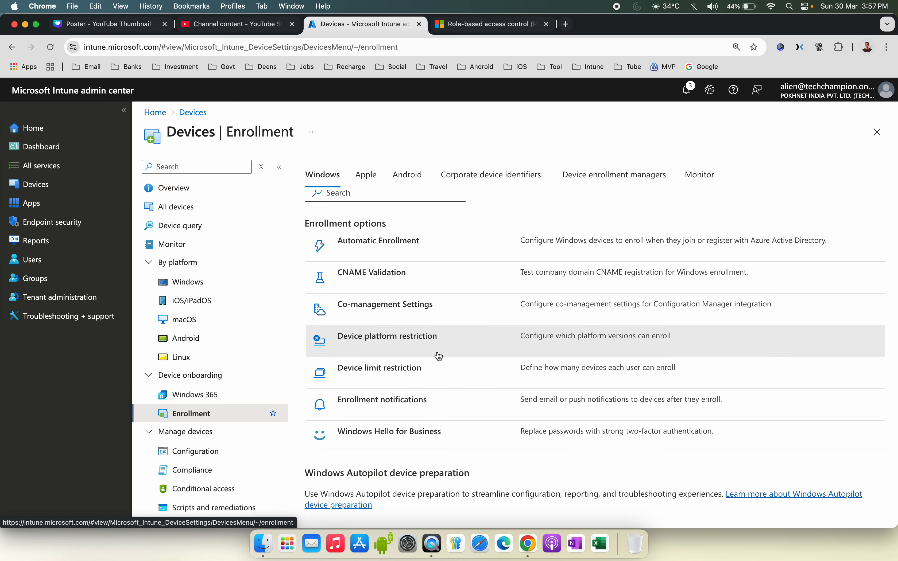
{"action": "left_click", "coordinate": [400, 371]}
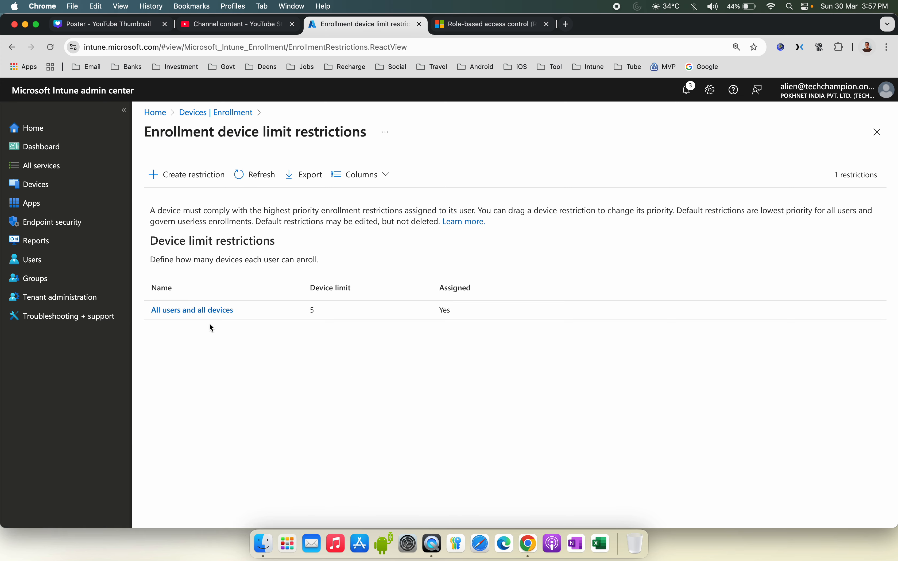
Step: Edit the default All Users device limit restriction, set the device limit to 2, and save it
{"action": "left_click", "coordinate": [213, 316]}
{"action": "left_click", "coordinate": [236, 227]}
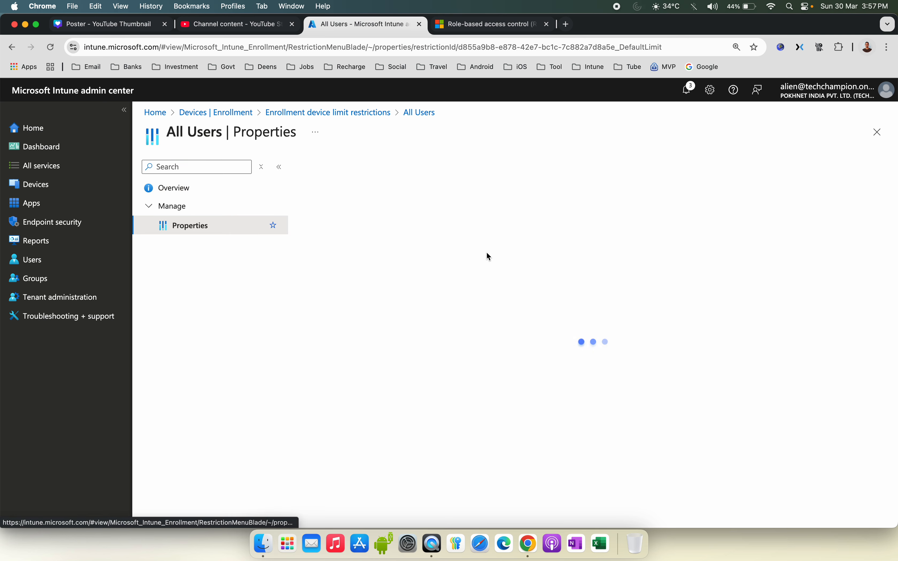
{"action": "left_click", "coordinate": [354, 256]}
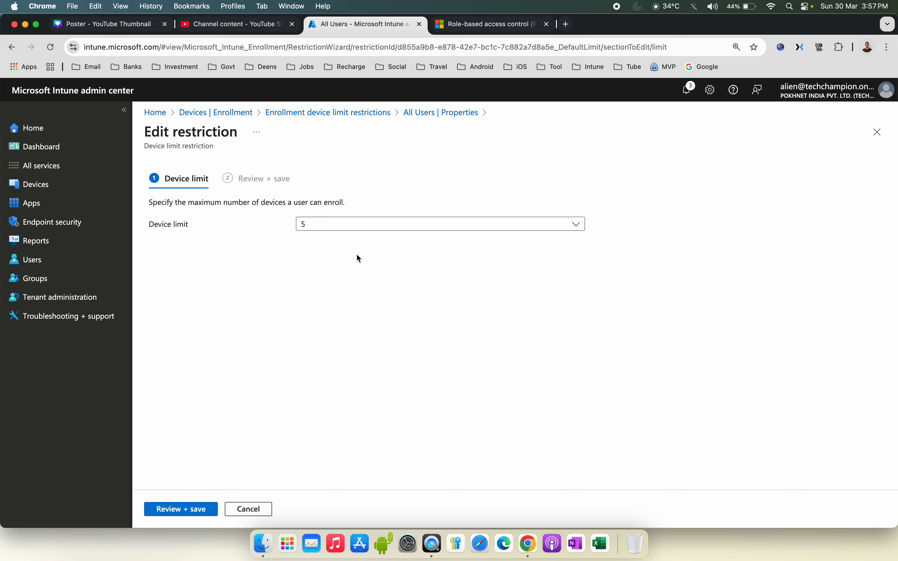
{"action": "left_click", "coordinate": [322, 227]}
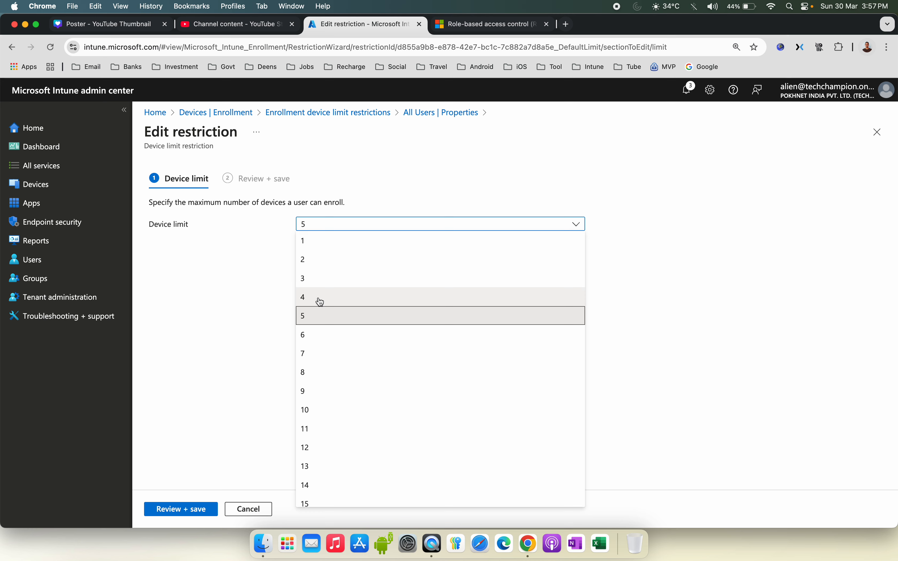
{"action": "left_click", "coordinate": [325, 279]}
{"action": "left_click", "coordinate": [321, 227]}
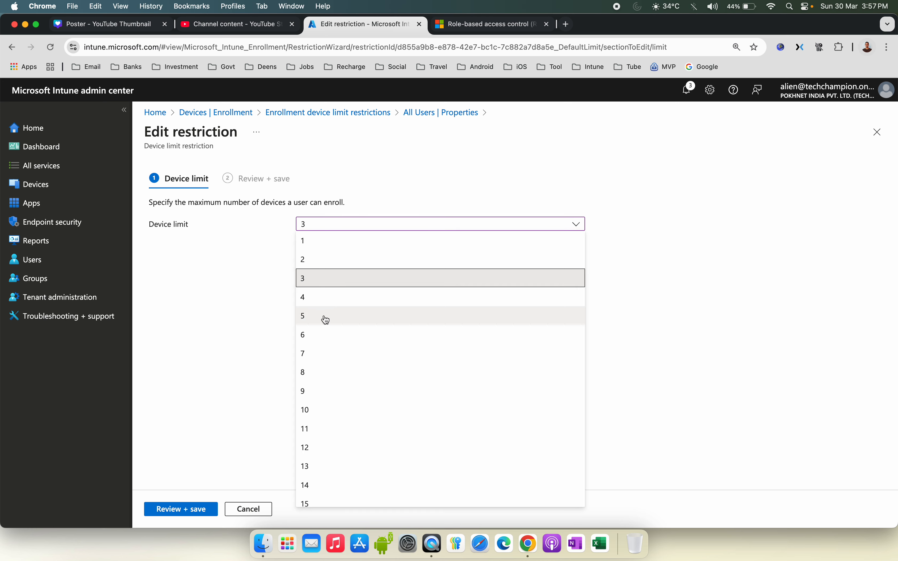
{"action": "left_click", "coordinate": [328, 262]}
{"action": "left_click", "coordinate": [169, 509]}
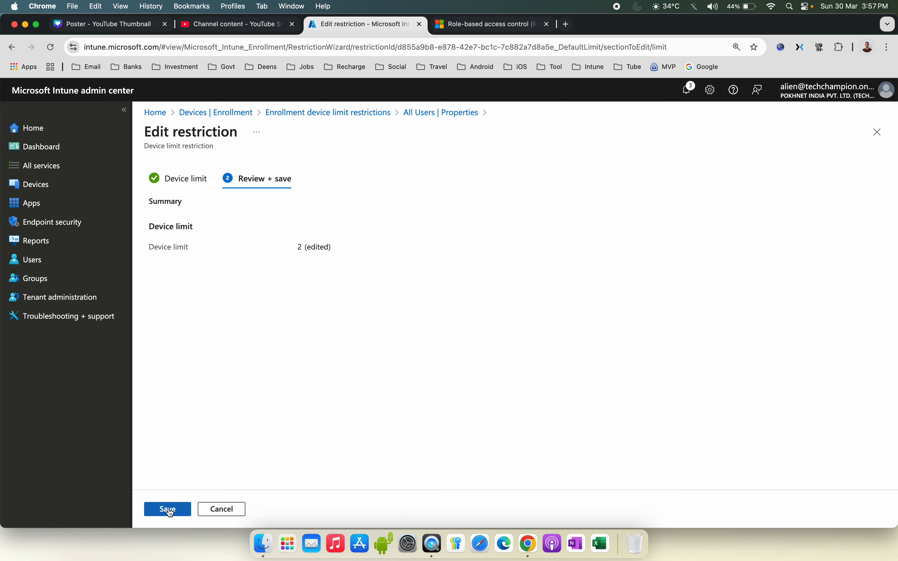
{"action": "left_click", "coordinate": [169, 510]}
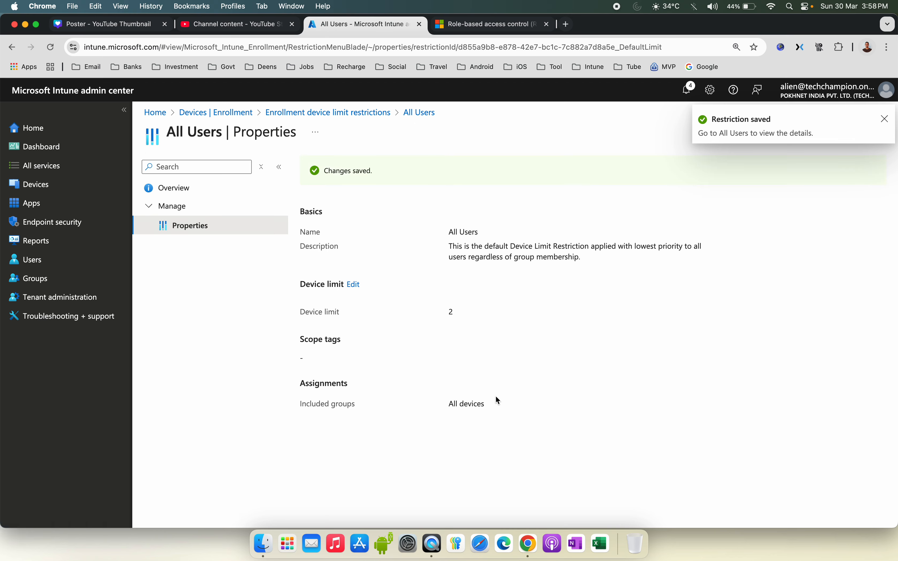
Step: Review the saved restriction's properties, highlighting its description text
{"action": "left_click_drag", "start_coordinate": [491, 408], "coordinate": [439, 408]}
{"action": "left_click_drag", "start_coordinate": [479, 310], "coordinate": [407, 289]}
{"action": "left_click", "coordinate": [524, 273]}
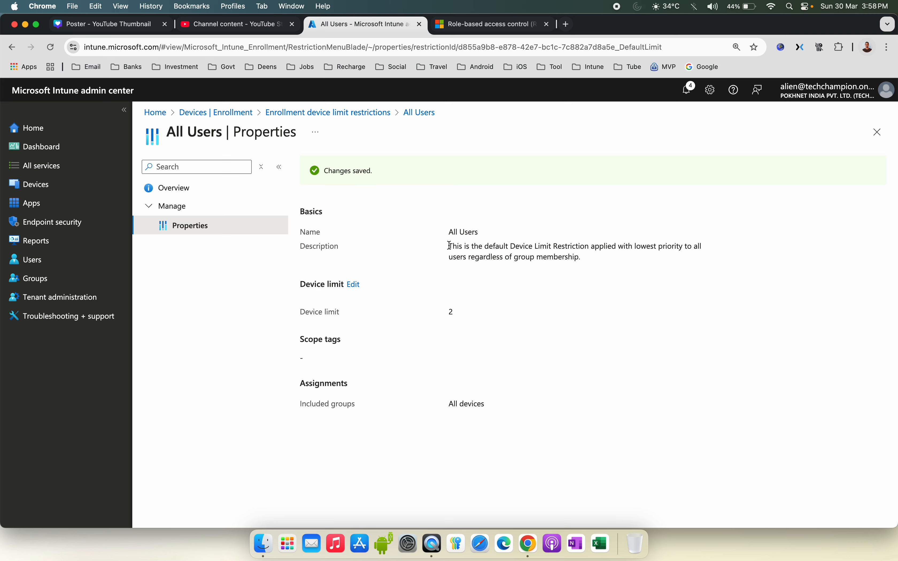
{"action": "left_click_drag", "start_coordinate": [449, 245], "coordinate": [591, 256]}
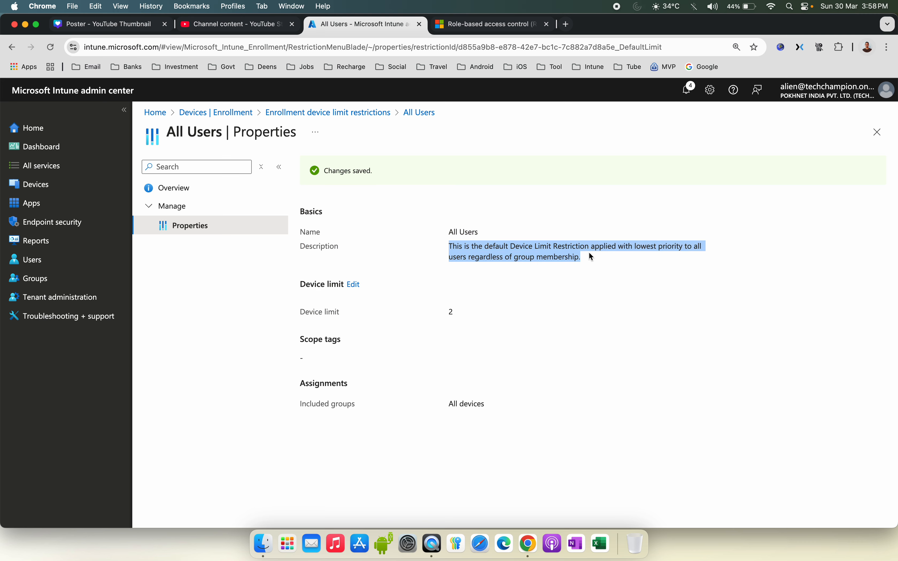
{"action": "left_click", "coordinate": [370, 114]}
{"action": "left_click", "coordinate": [216, 186]}
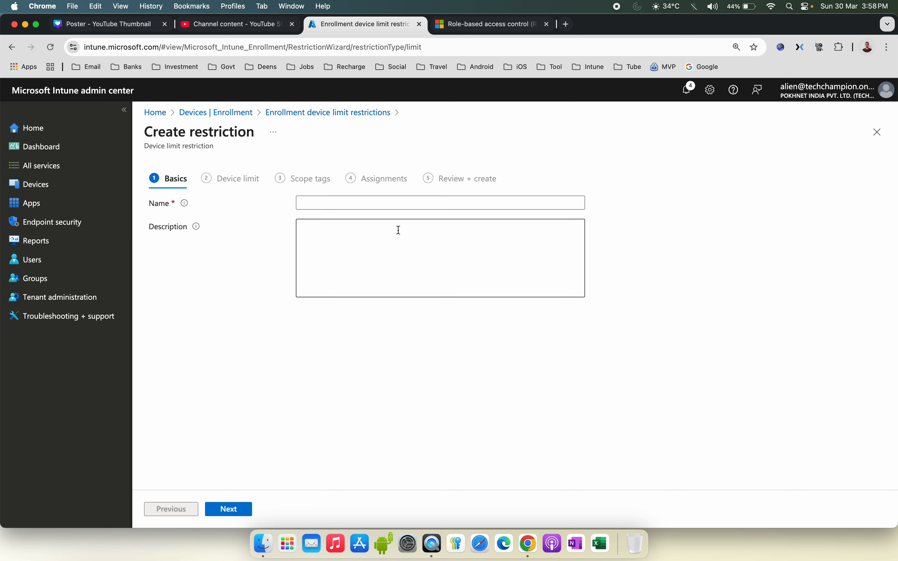
{"action": "left_click", "coordinate": [349, 202]}
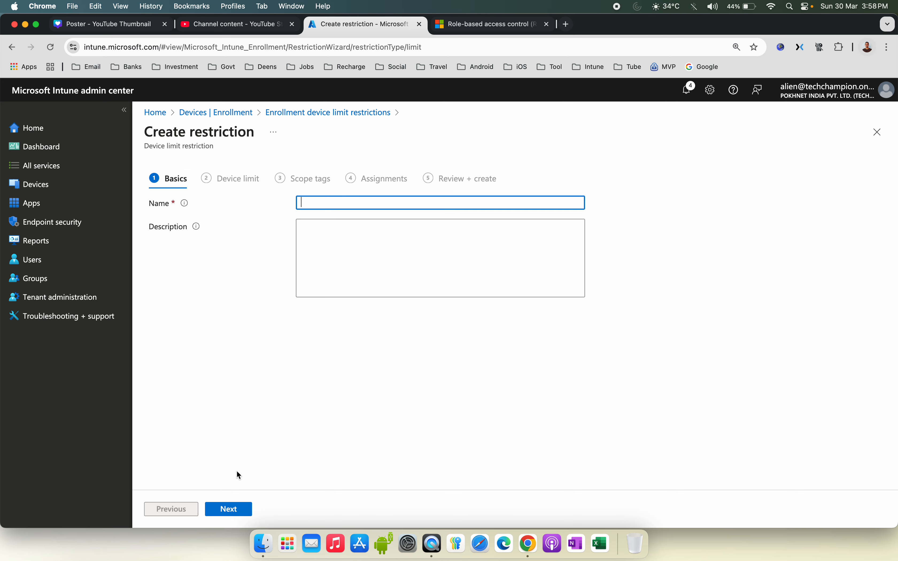
{"action": "left_click", "coordinate": [879, 132]}
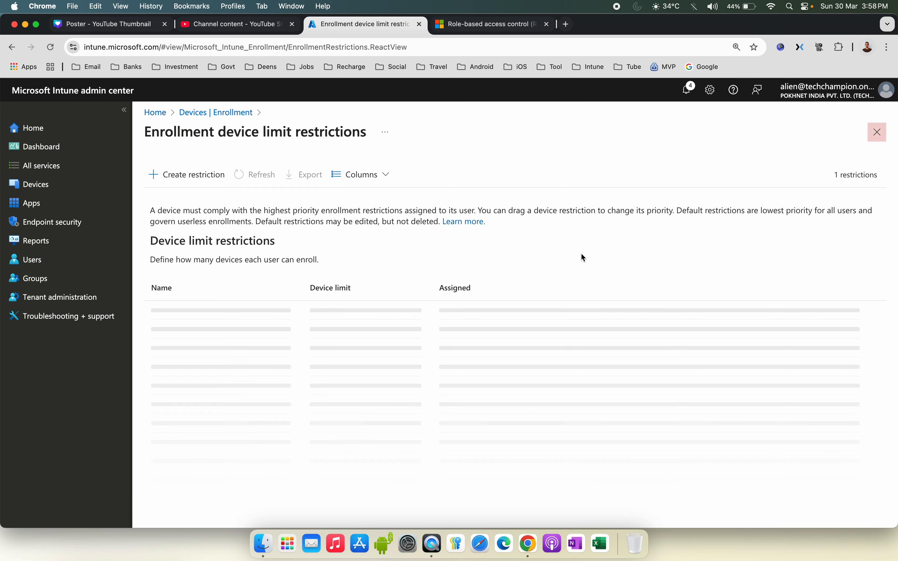